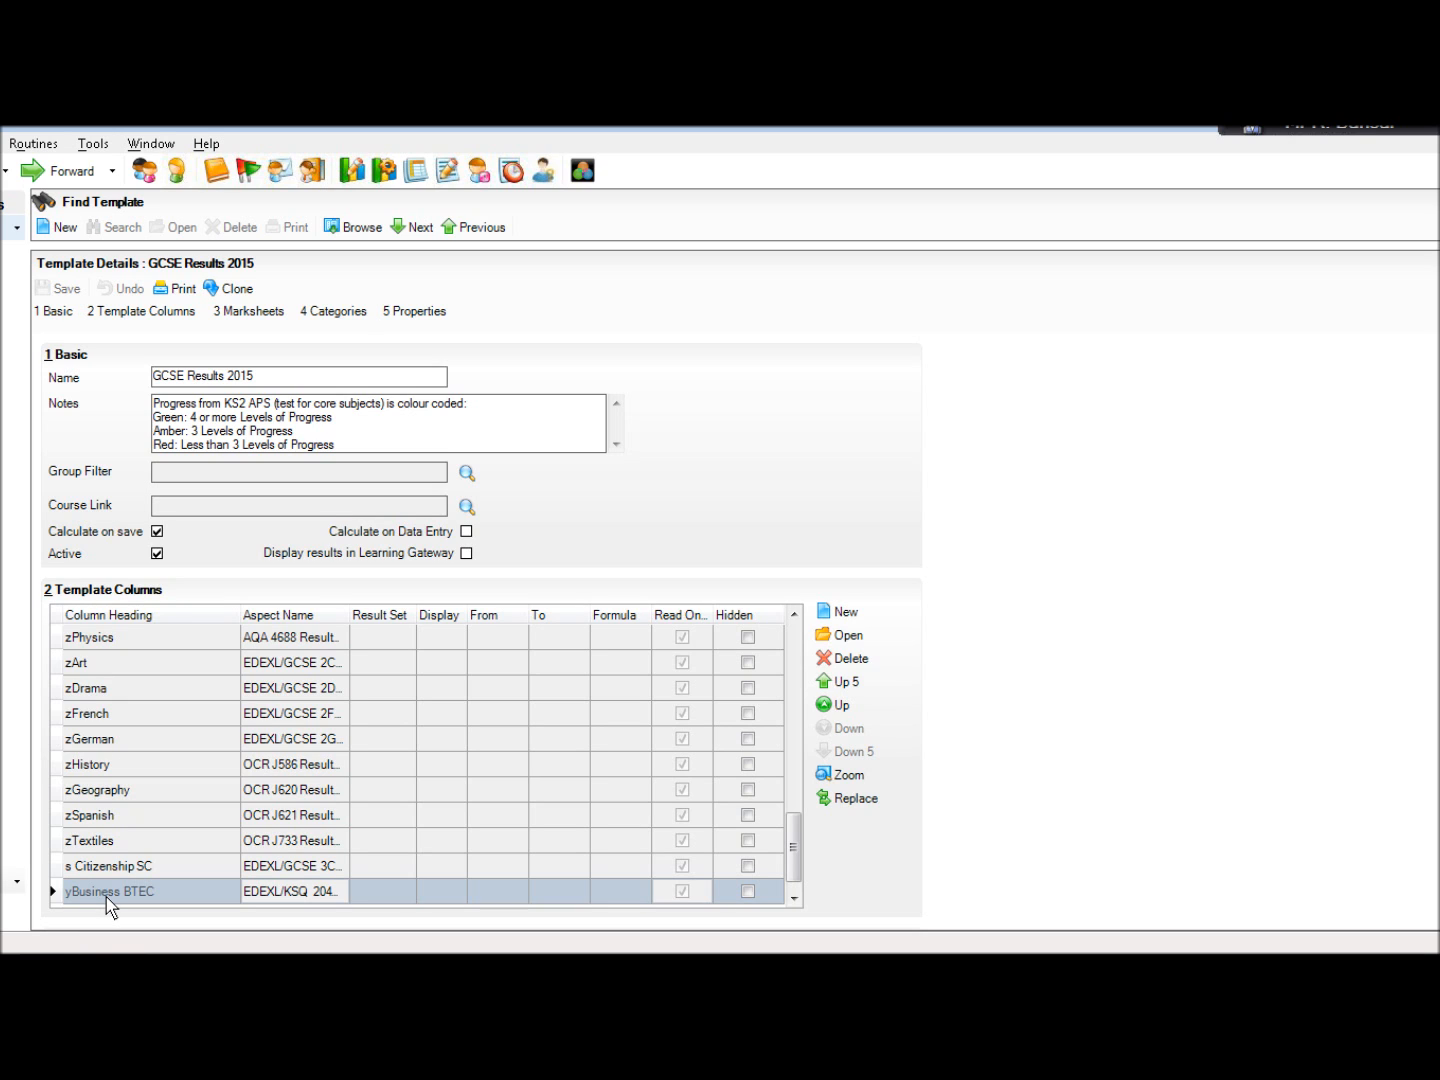
Start a new data review formula column headed "#GCSE FC" with the formula type Grade Tally Columns
left_click(843, 614)
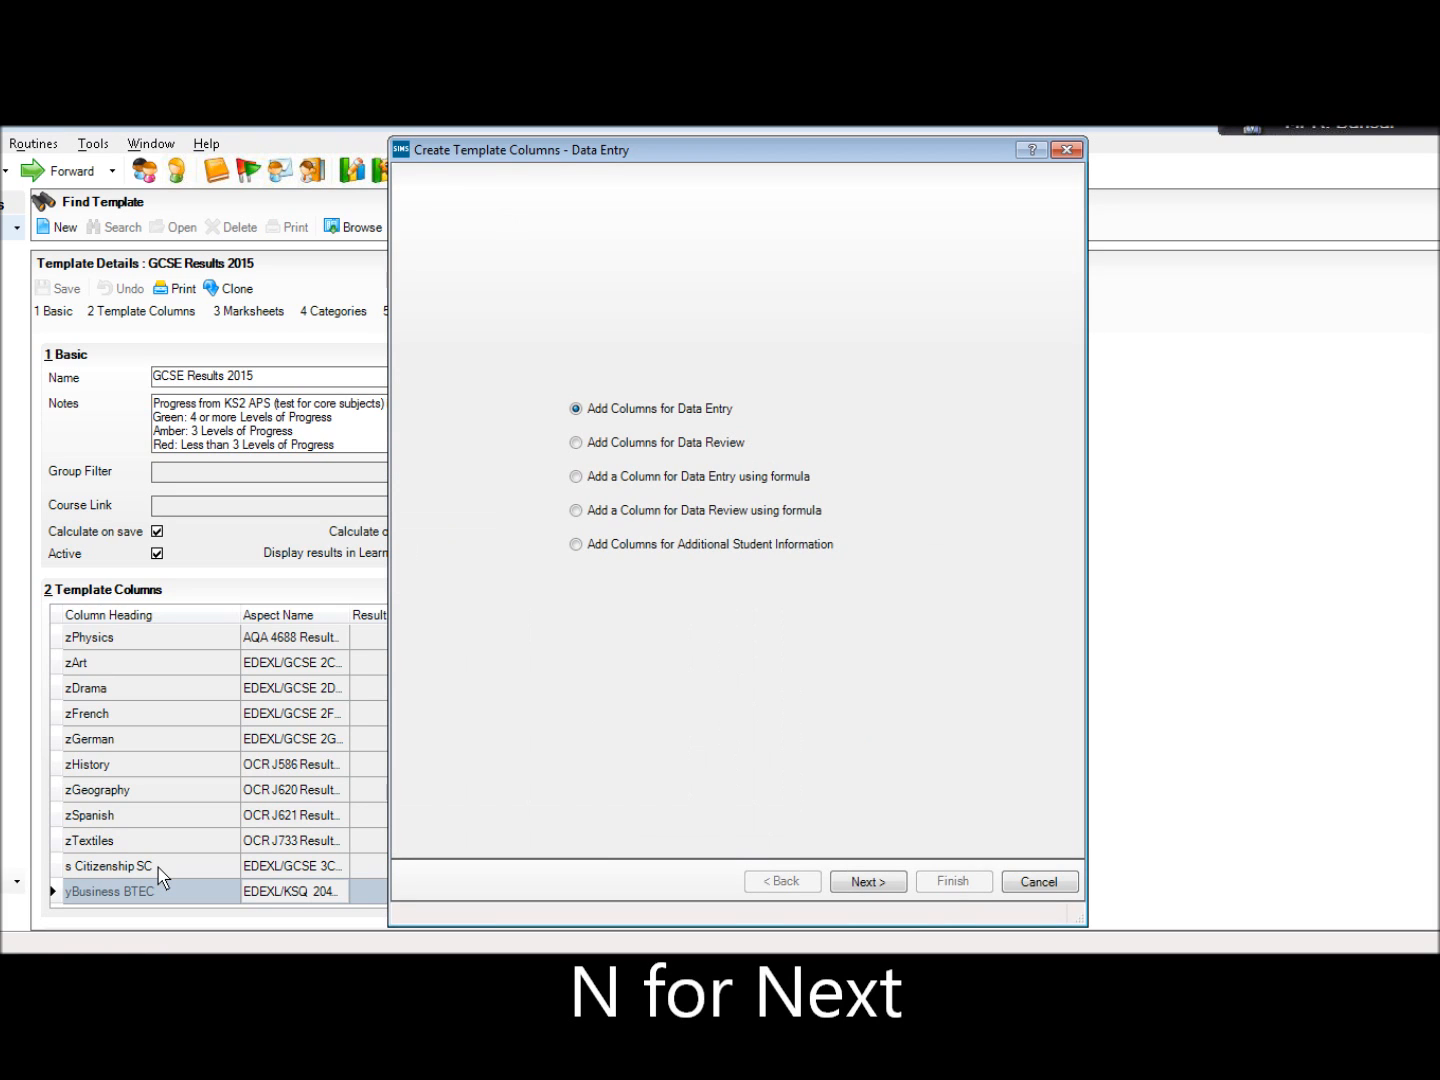
key("Up")
key("Up")
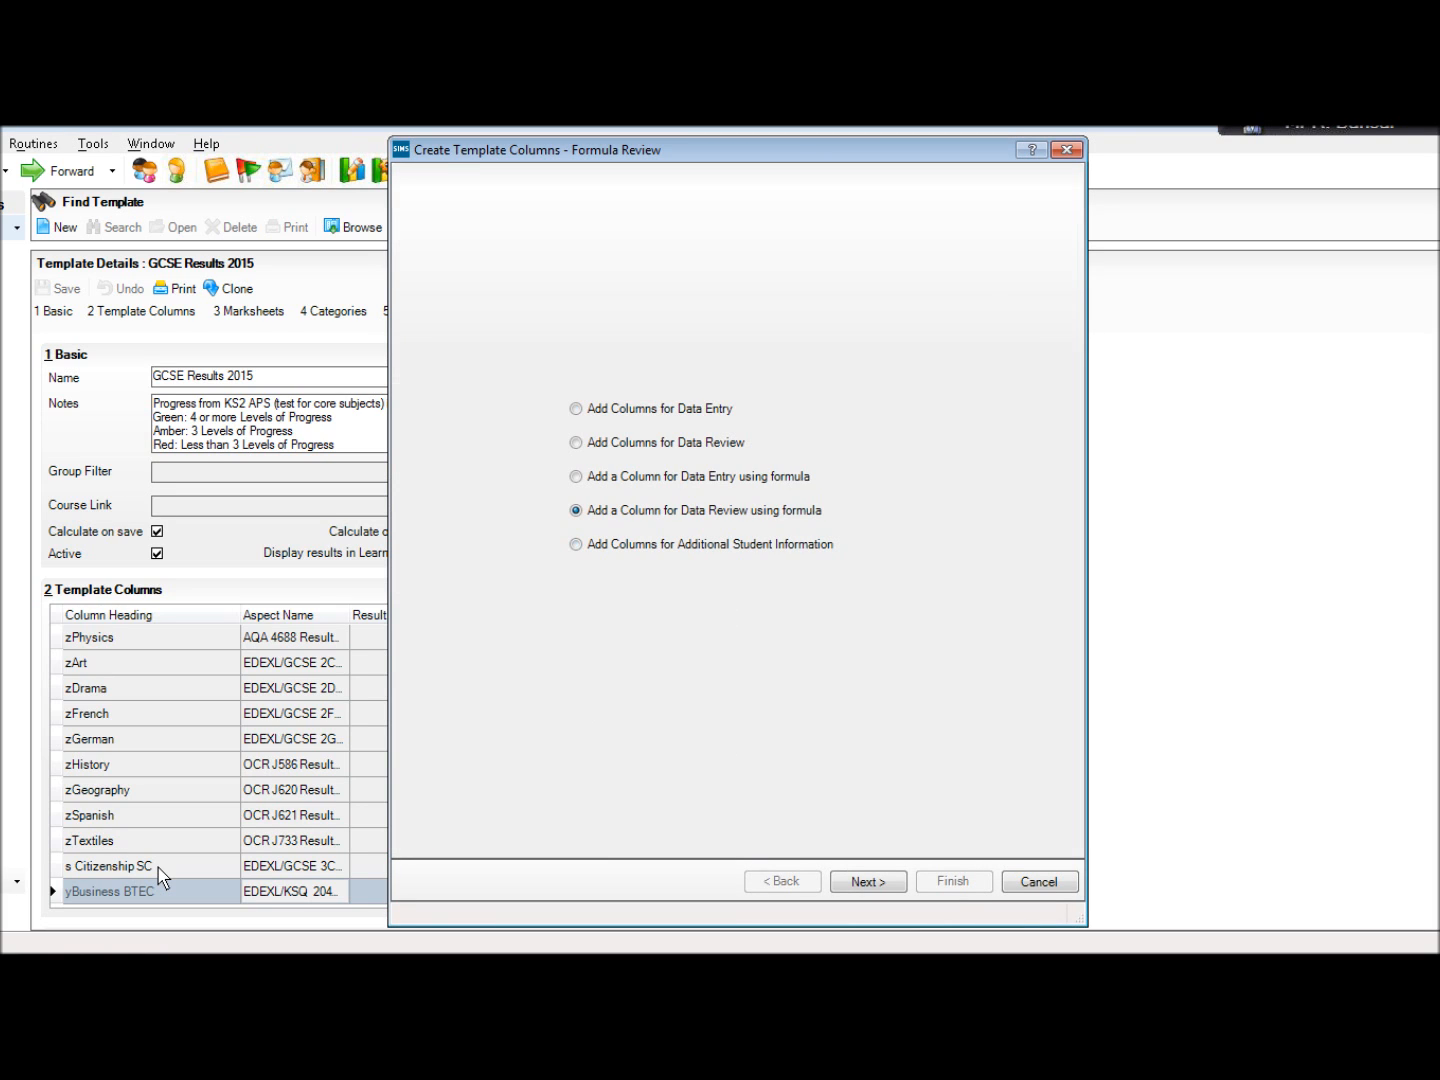
key("alt+n")
type("#G")
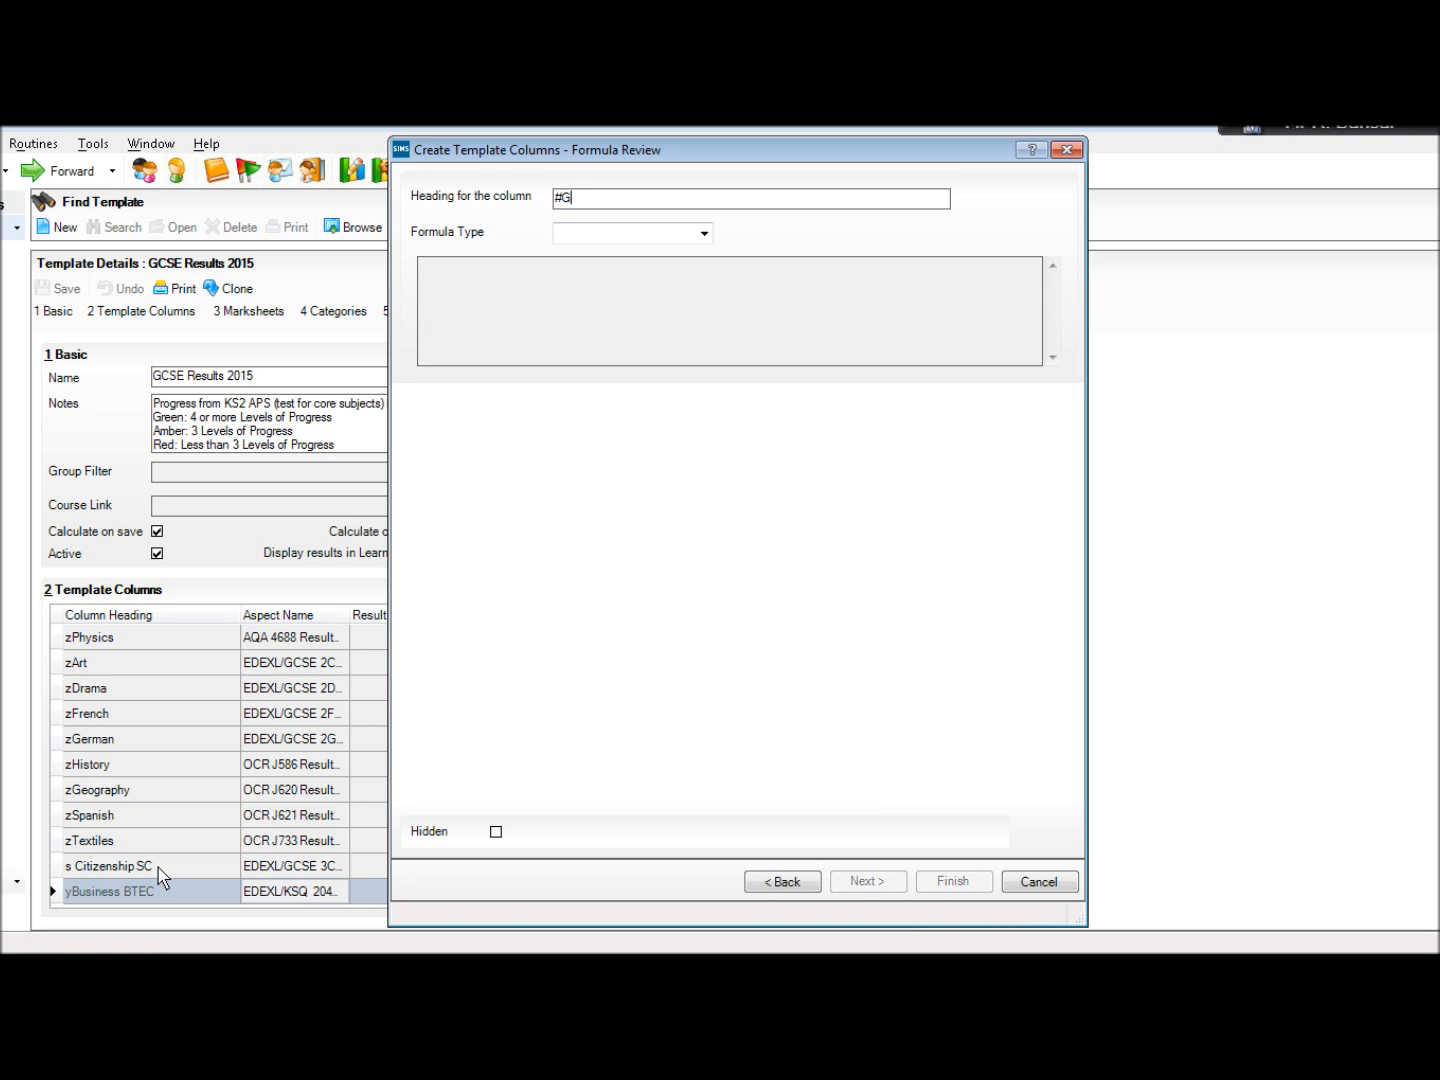
type("CSE FC")
key("Tab")
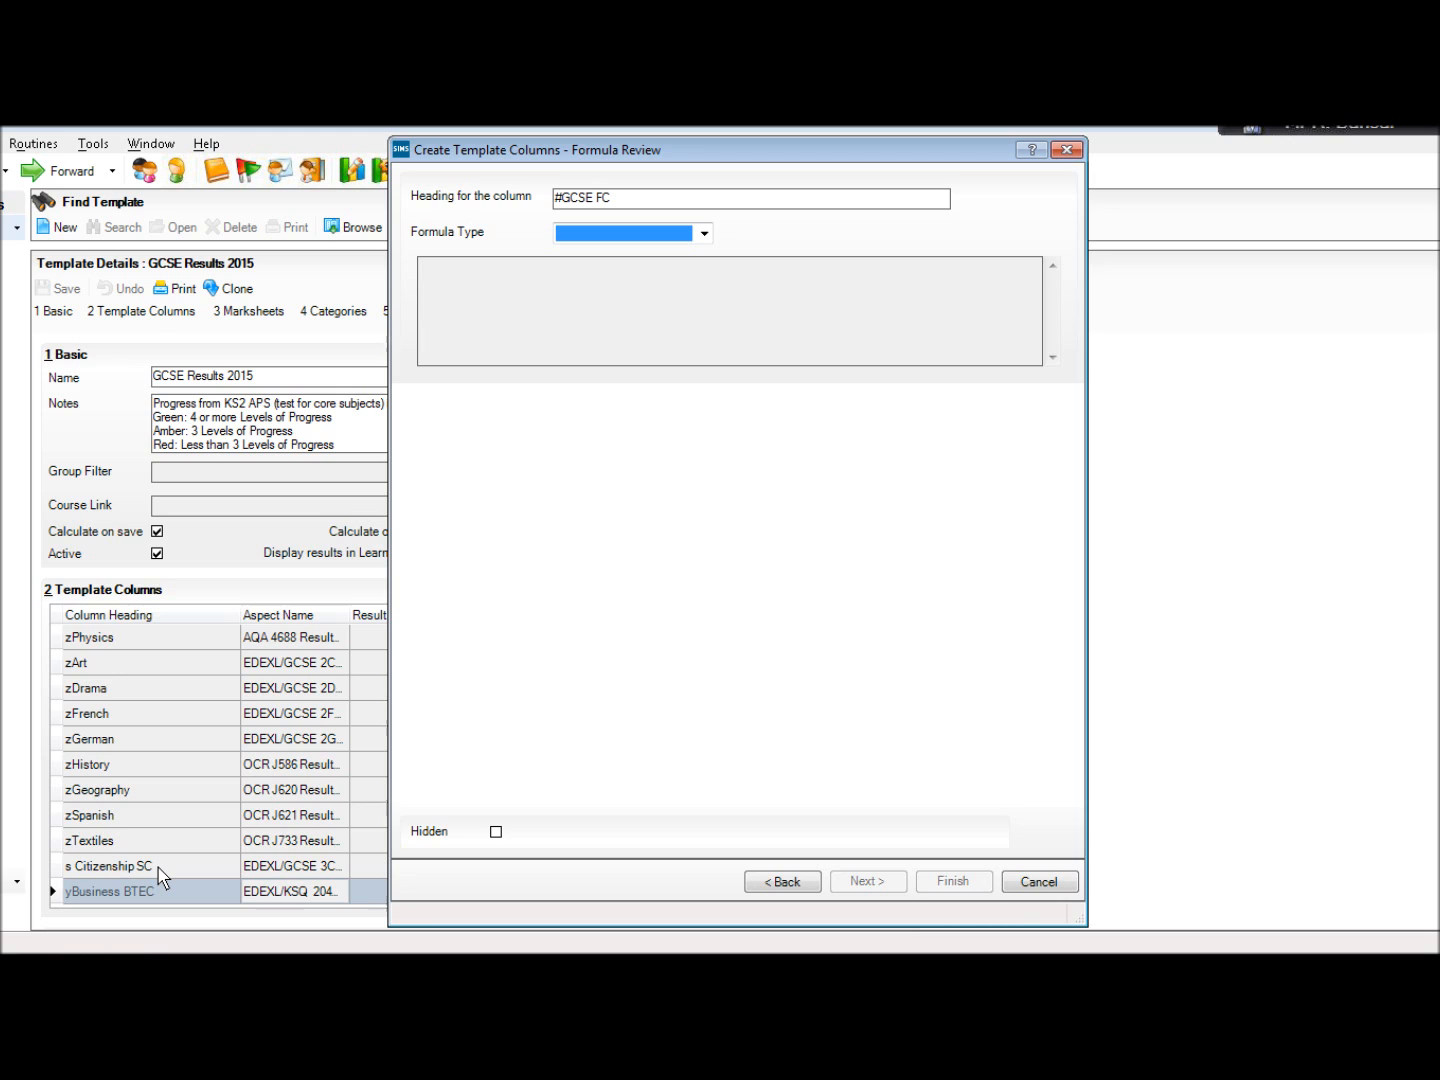
key("g")
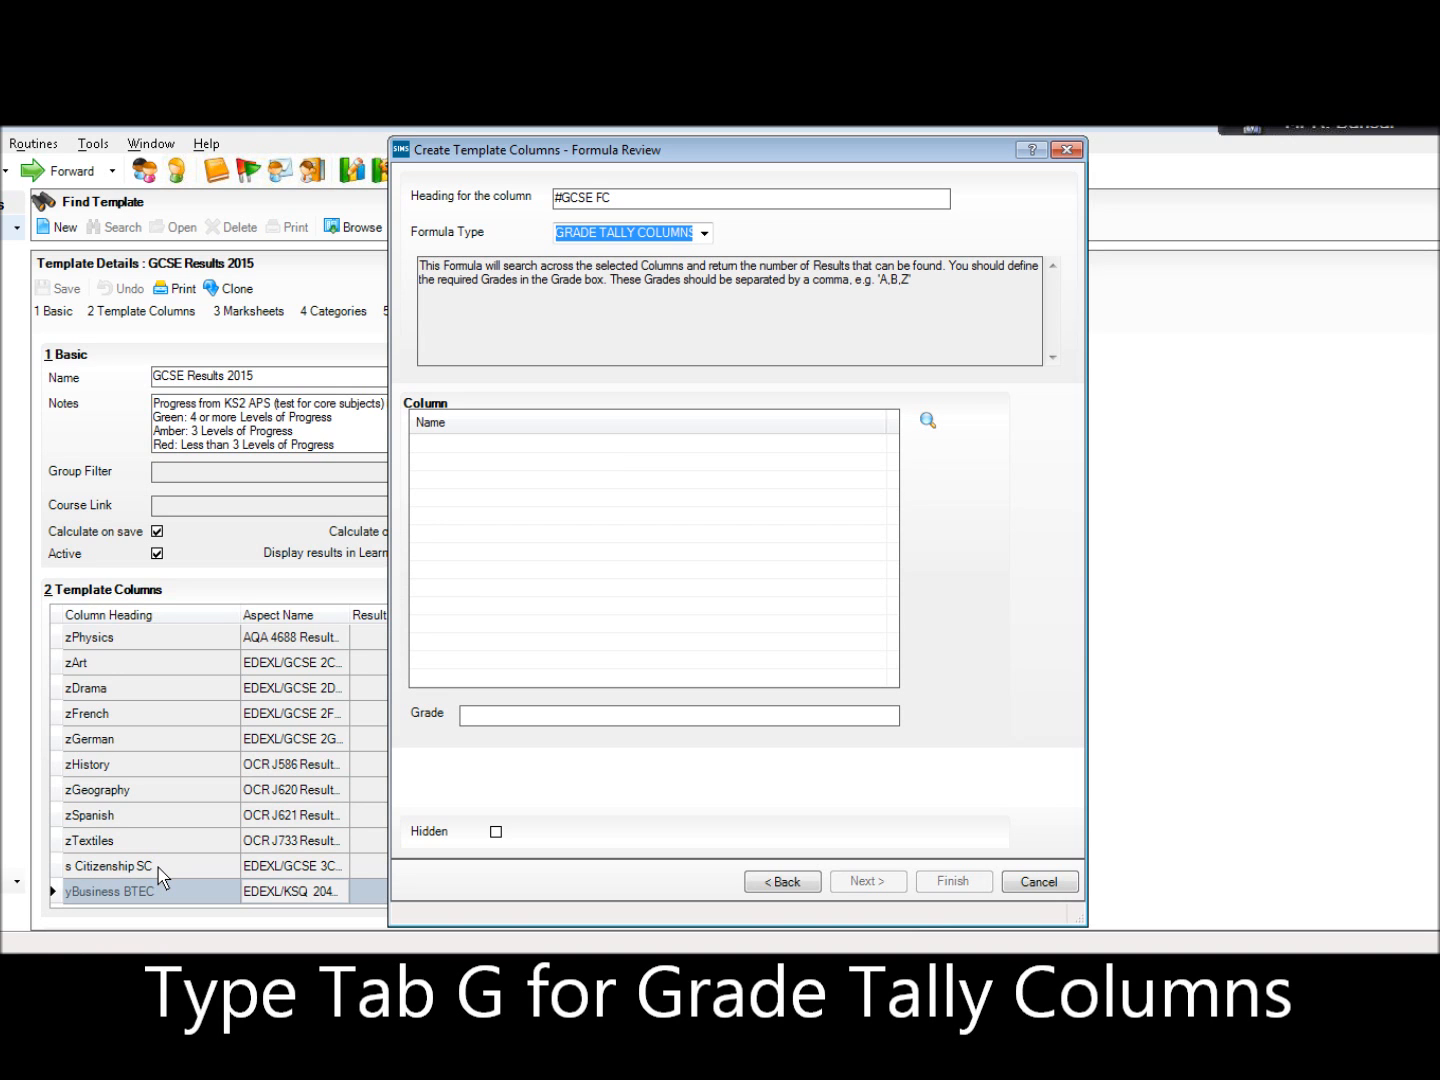
Include all full-course columns from zAdditional Science through zTextiles in the tally formula
left_click(929, 421)
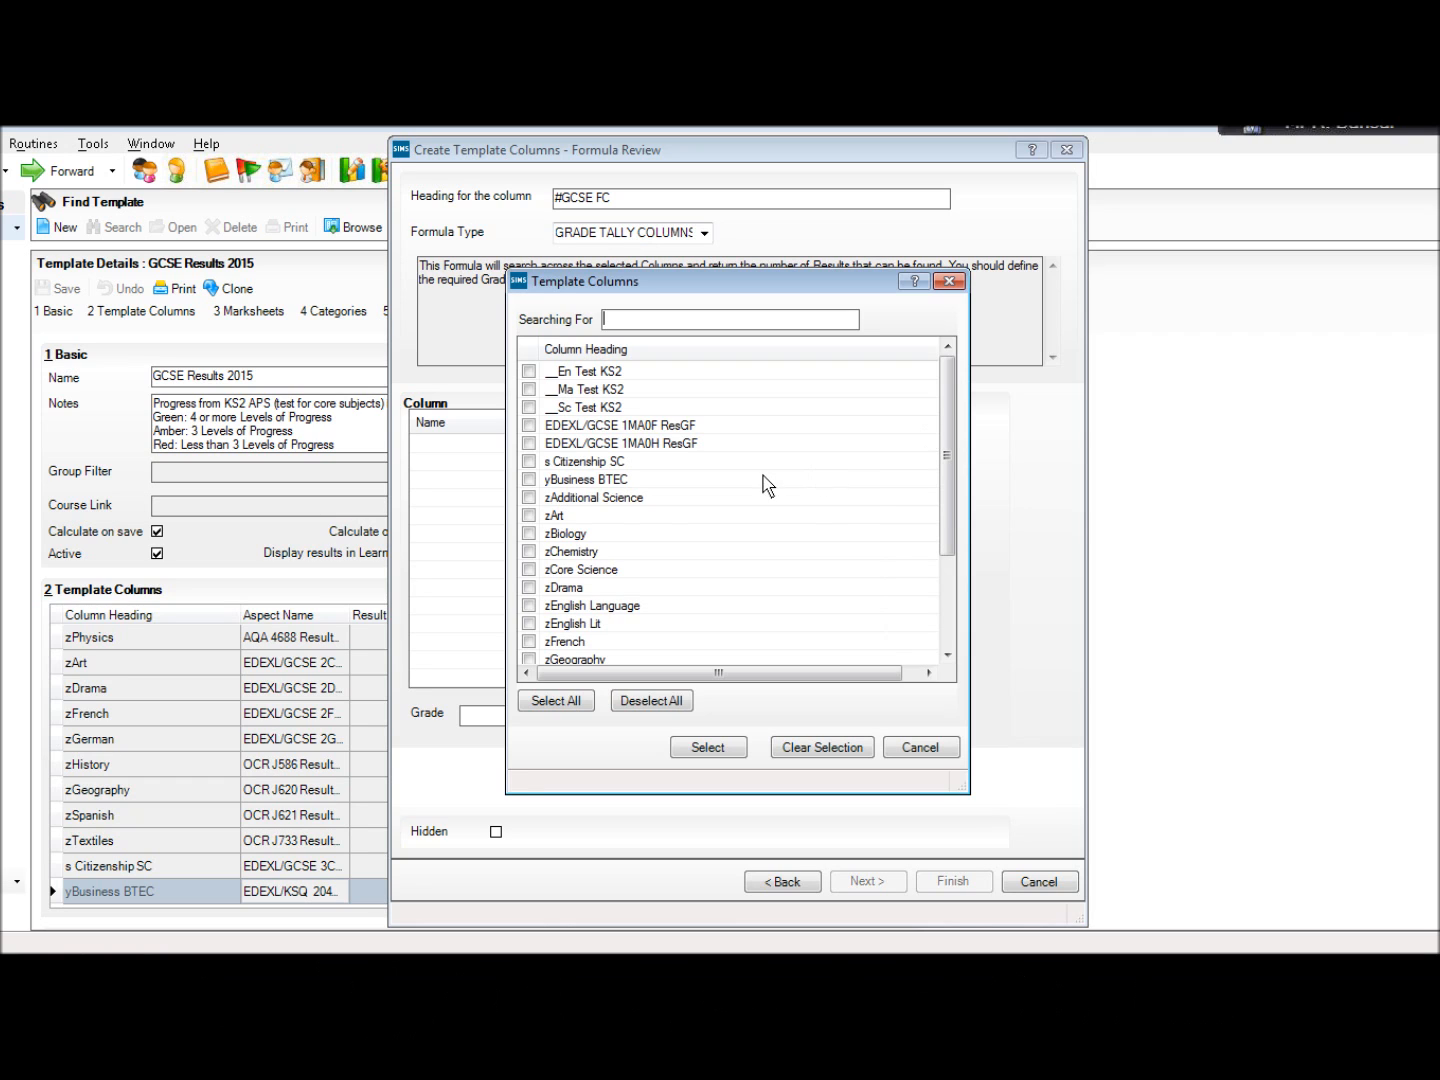
left_click(625, 497)
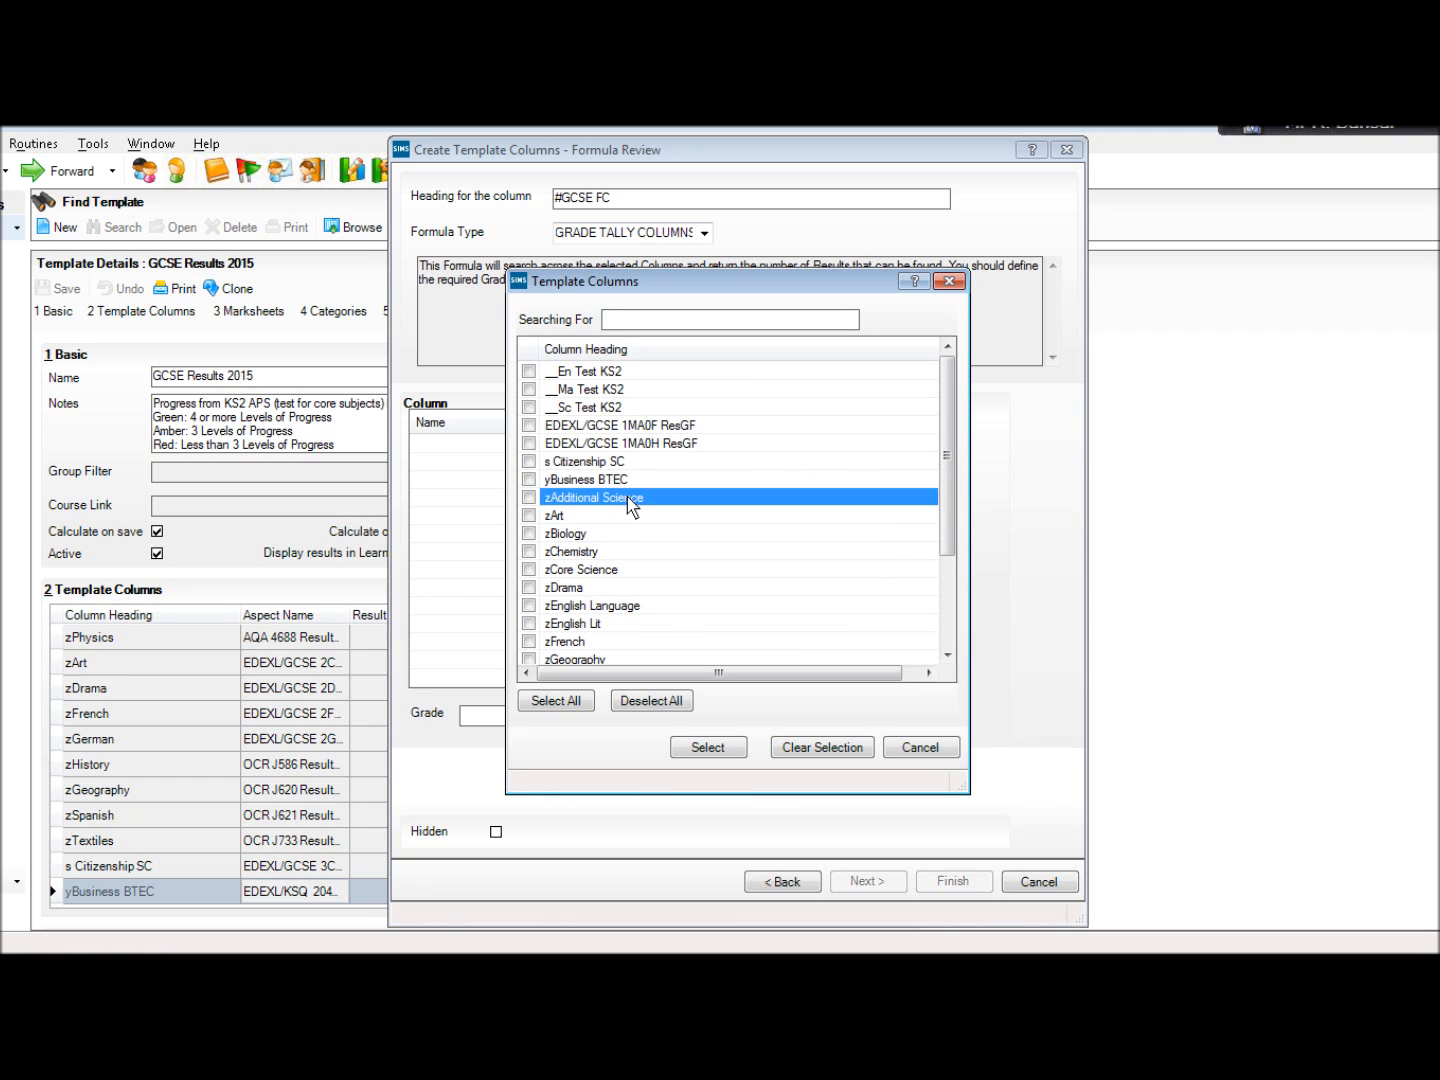
left_click(948, 654)
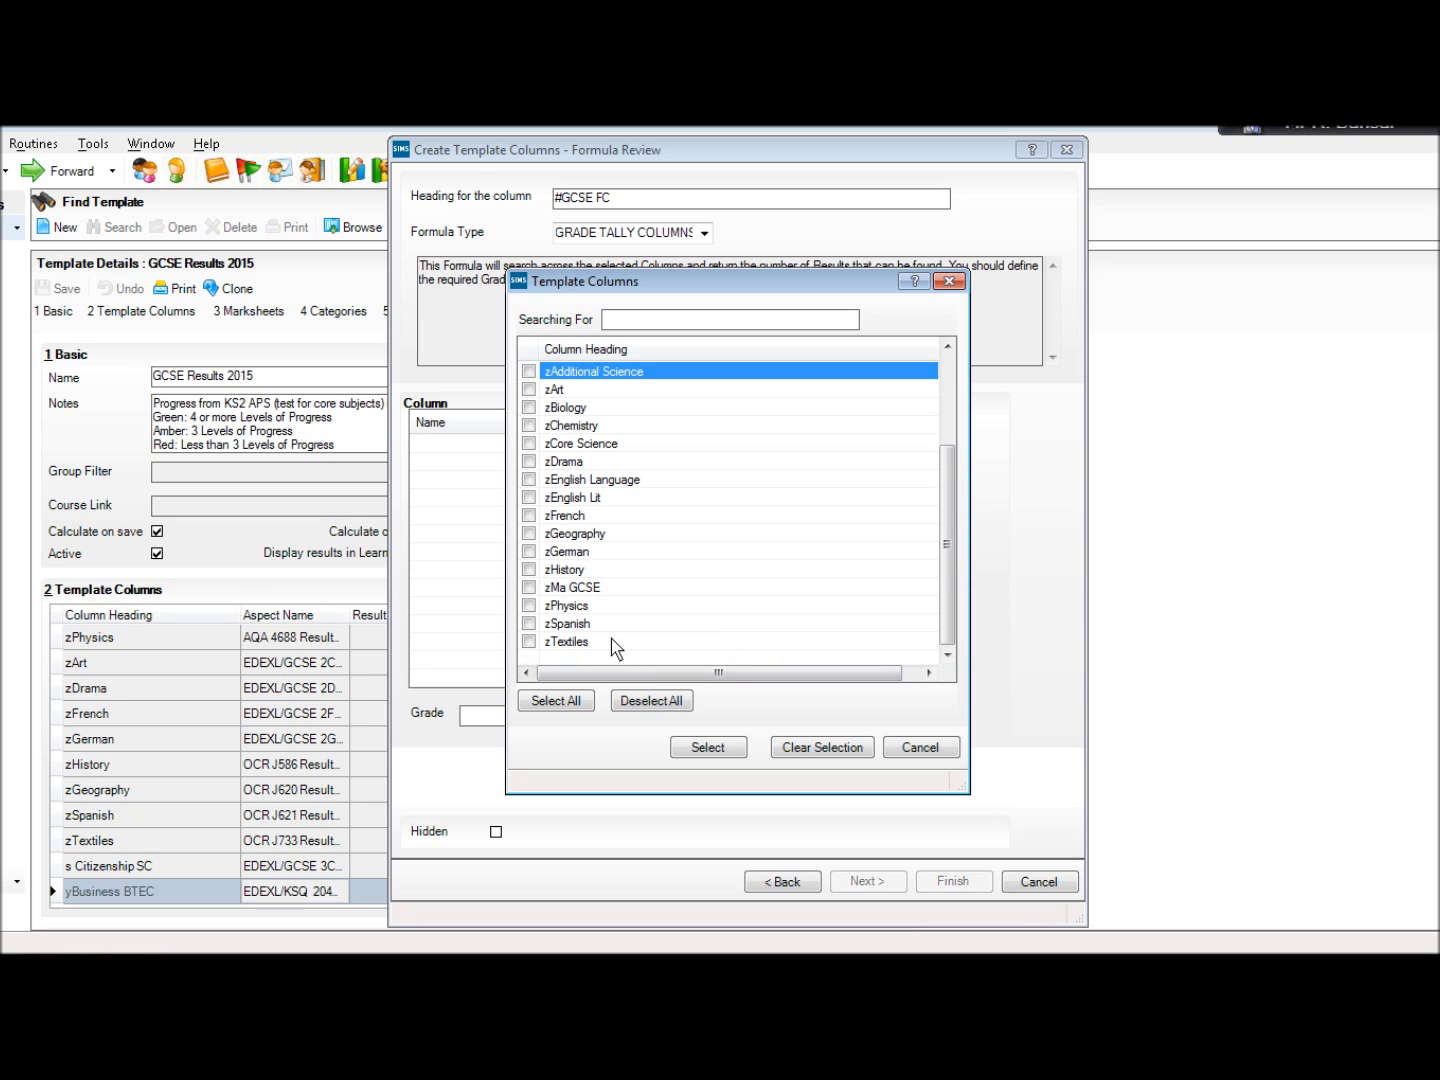
left_click(615, 641, "shift")
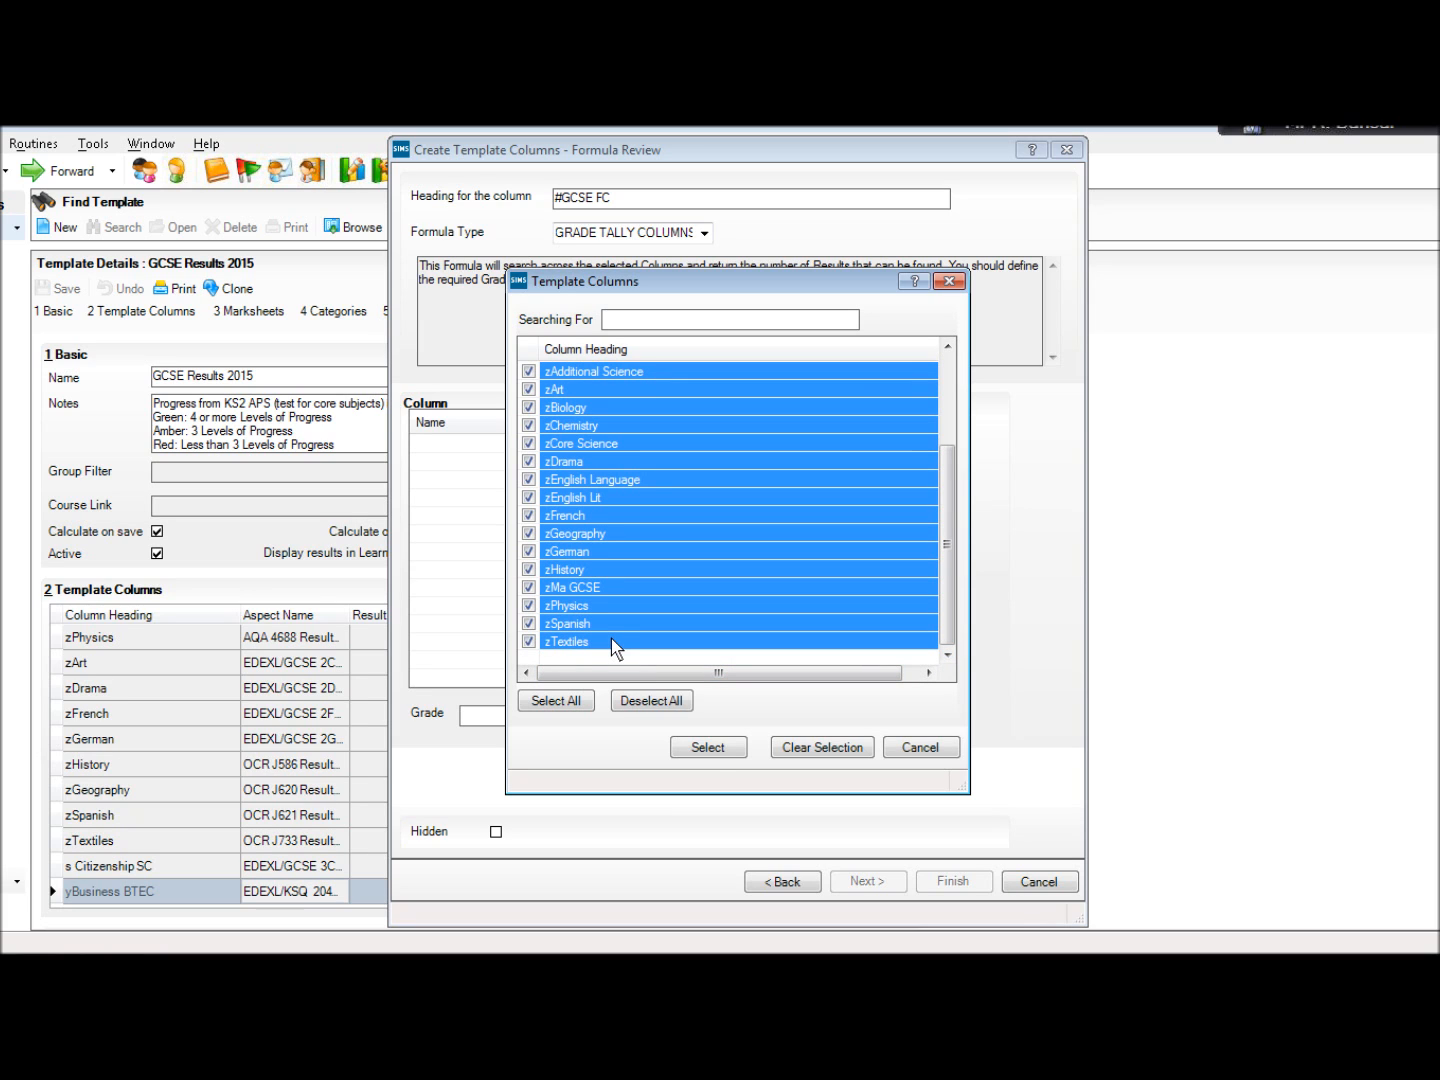
left_click(715, 750)
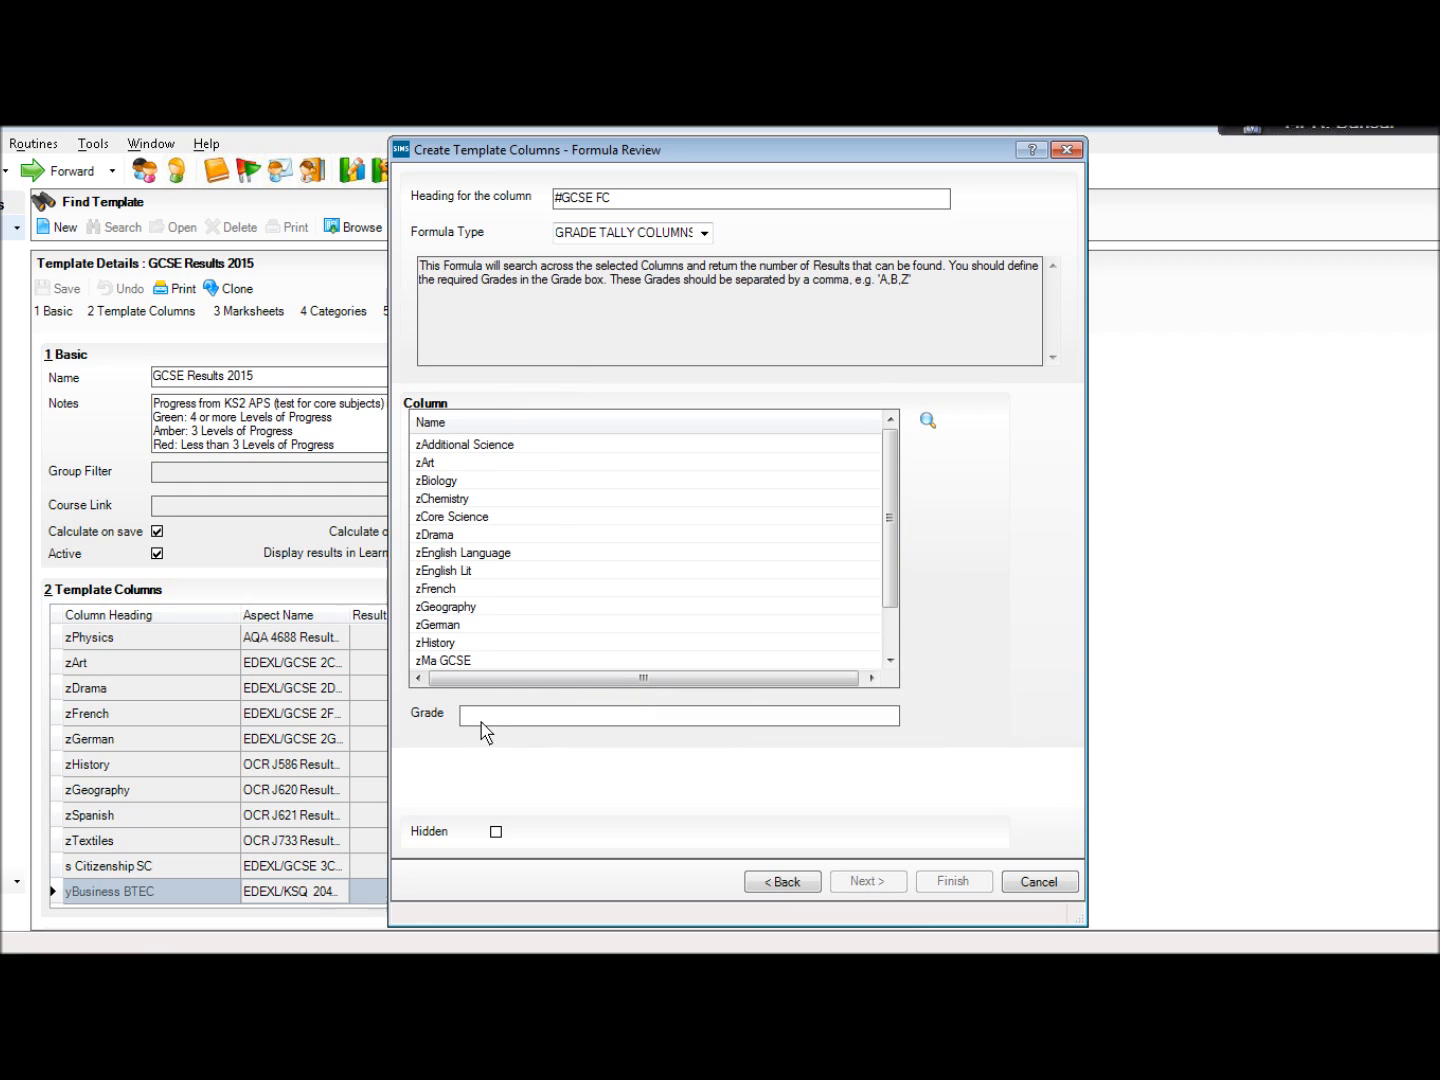
Set the tallied grades to A*,A,B,C, mark the column as hidden and finish creating it
left_click(488, 716)
type("A*,A,B,")
key("BackSpace")
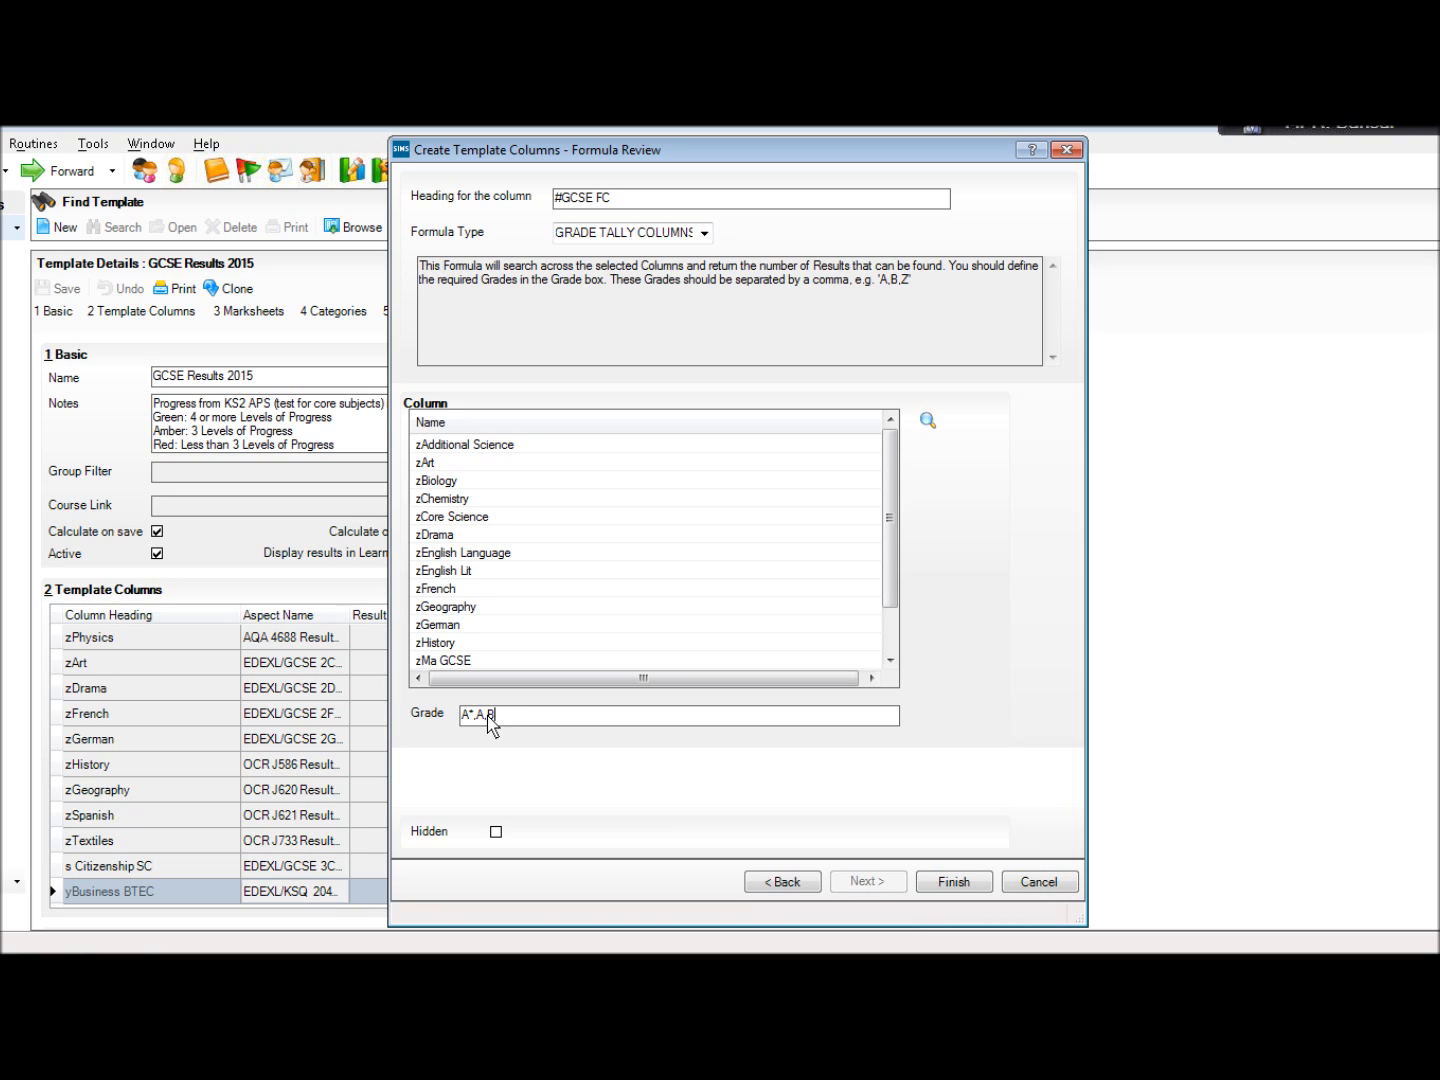
type("C")
key("Tab")
key("space")
key("f")
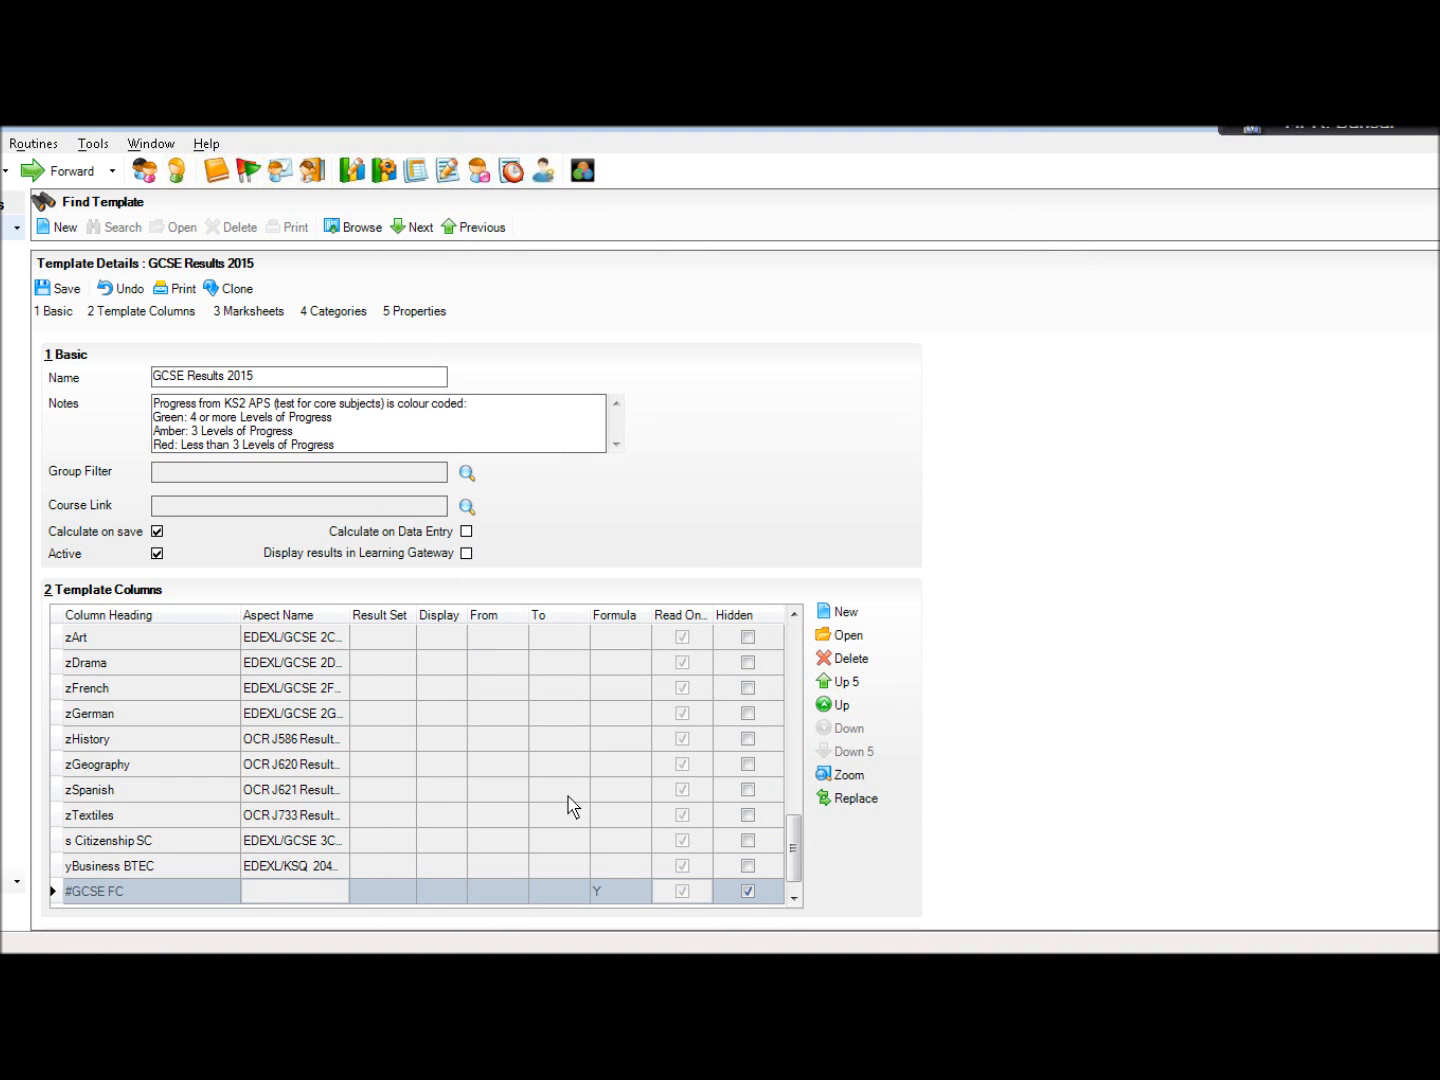
Start another data review formula column headed "#BTEC" using the Grade Tally Columns formula
left_click(842, 613)
left_click(615, 511)
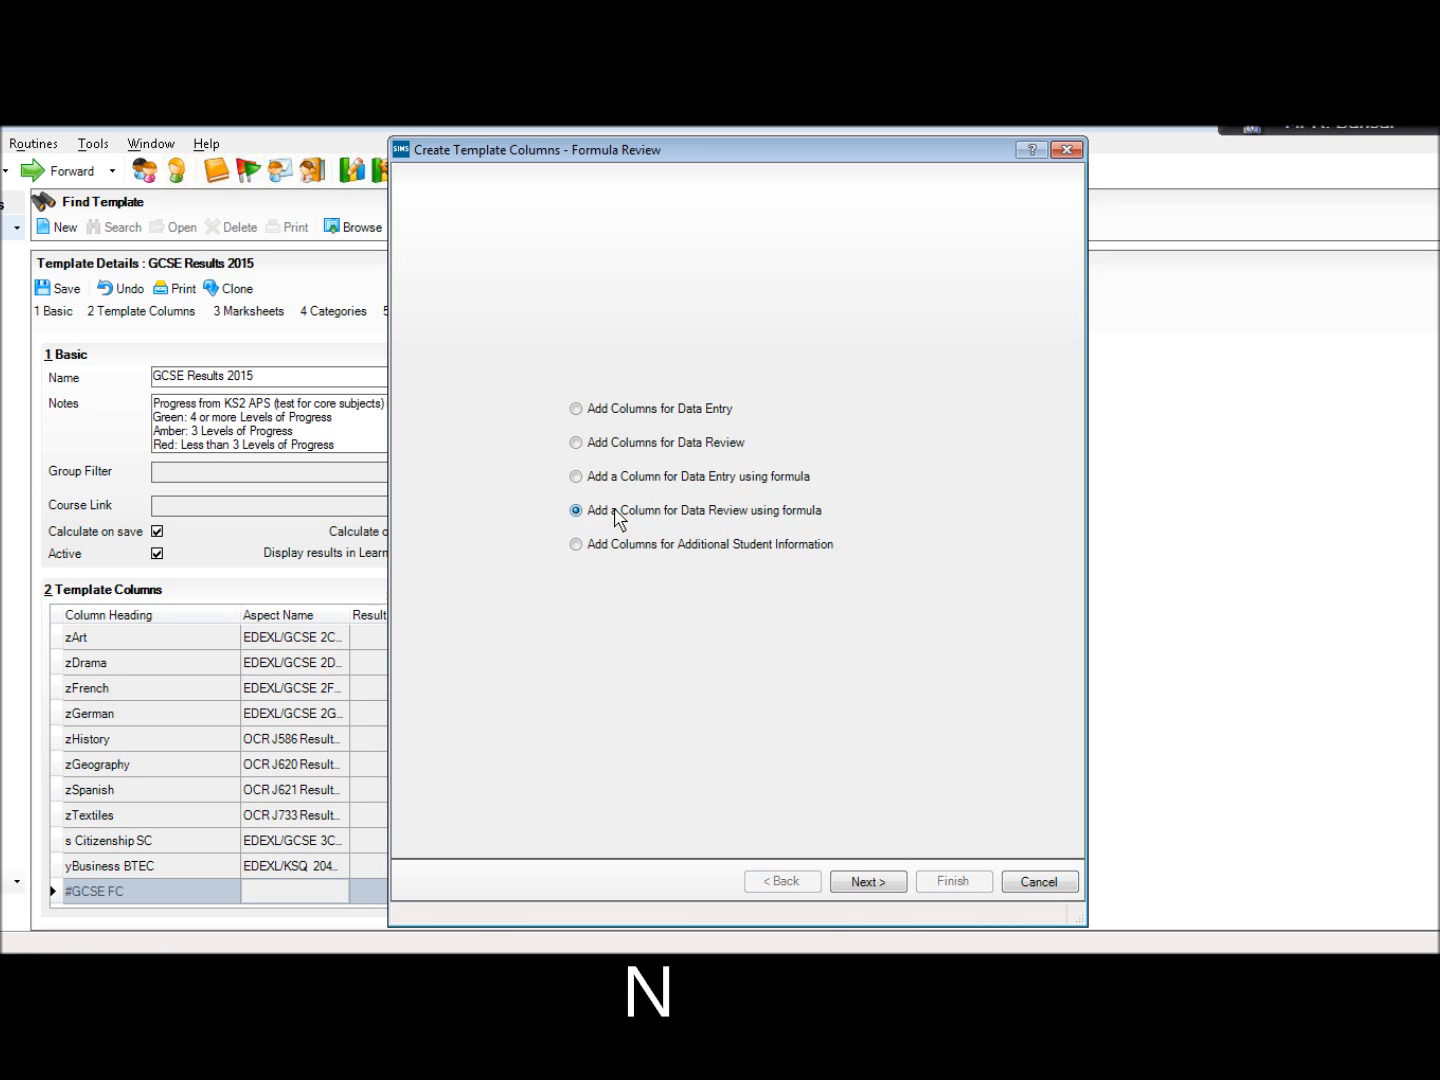
key("n")
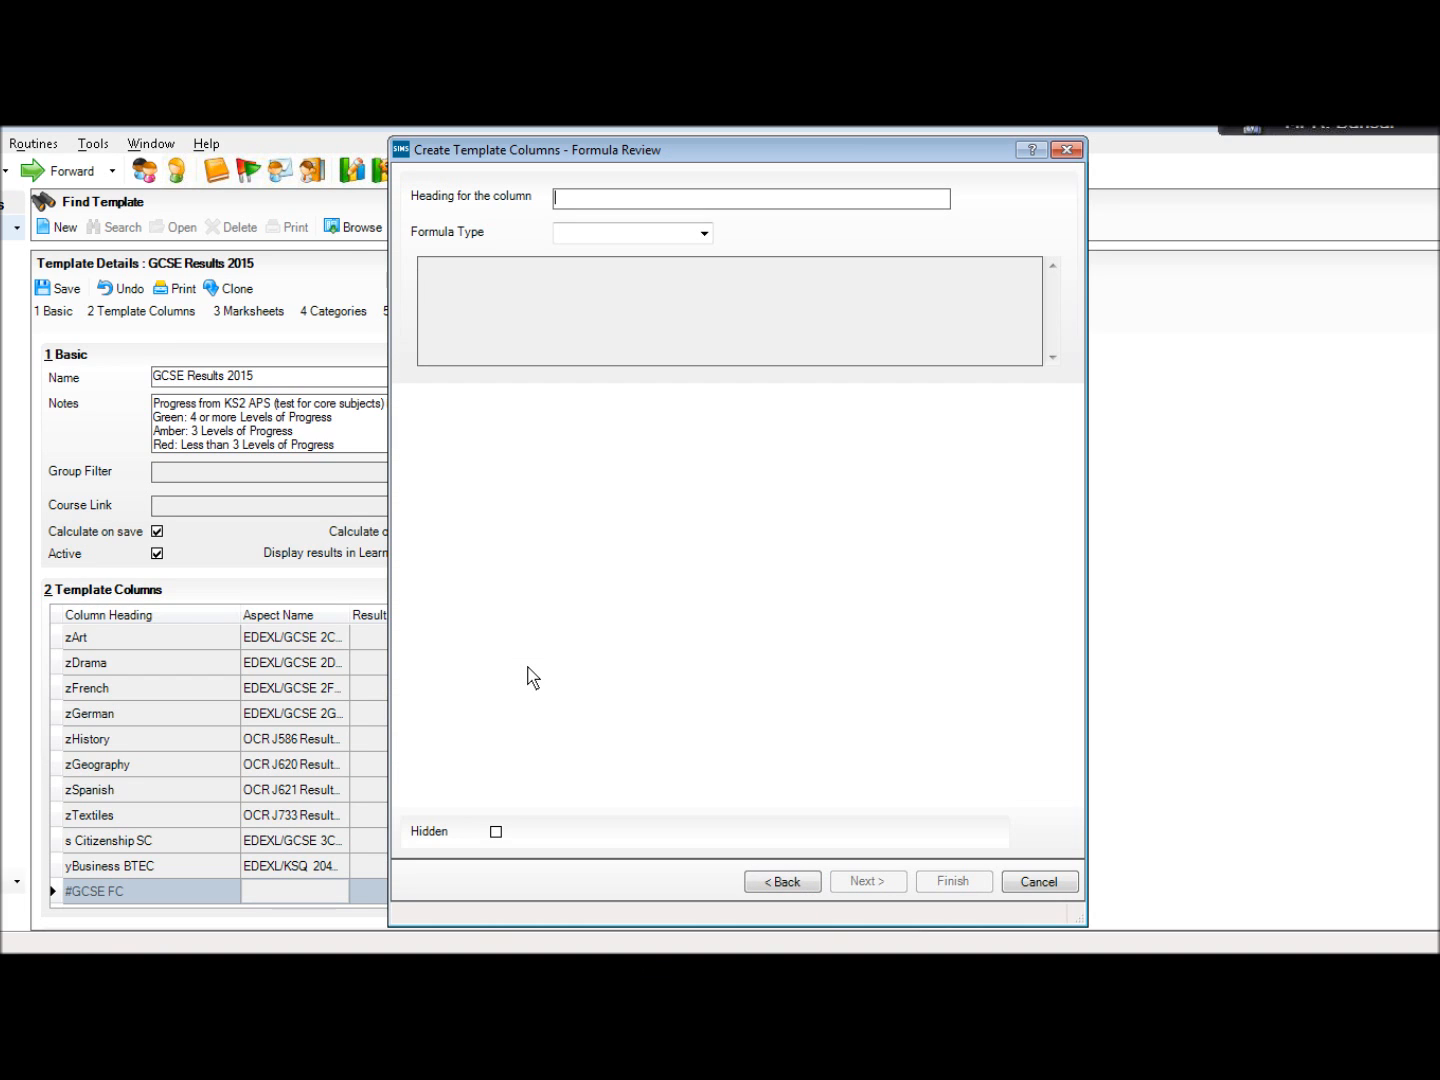
type("#BTEC")
key("Tab")
key("g")
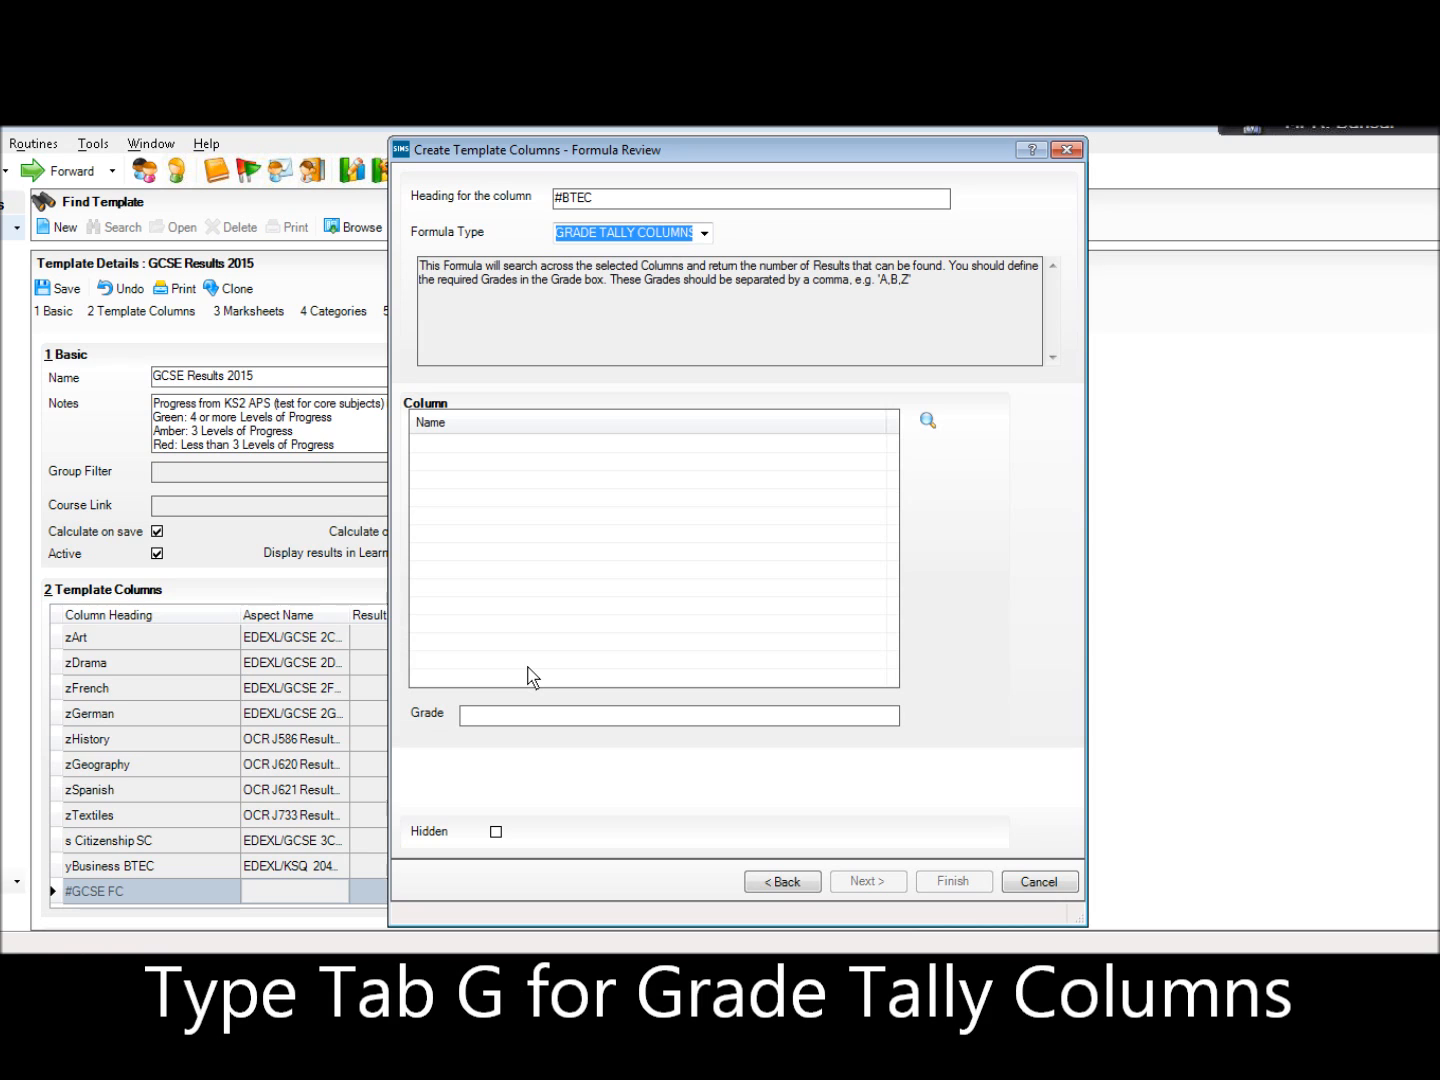
Tally the yBusiness BTEC column for grades D*,D,M,P and finish the new column as hidden
left_click(928, 420)
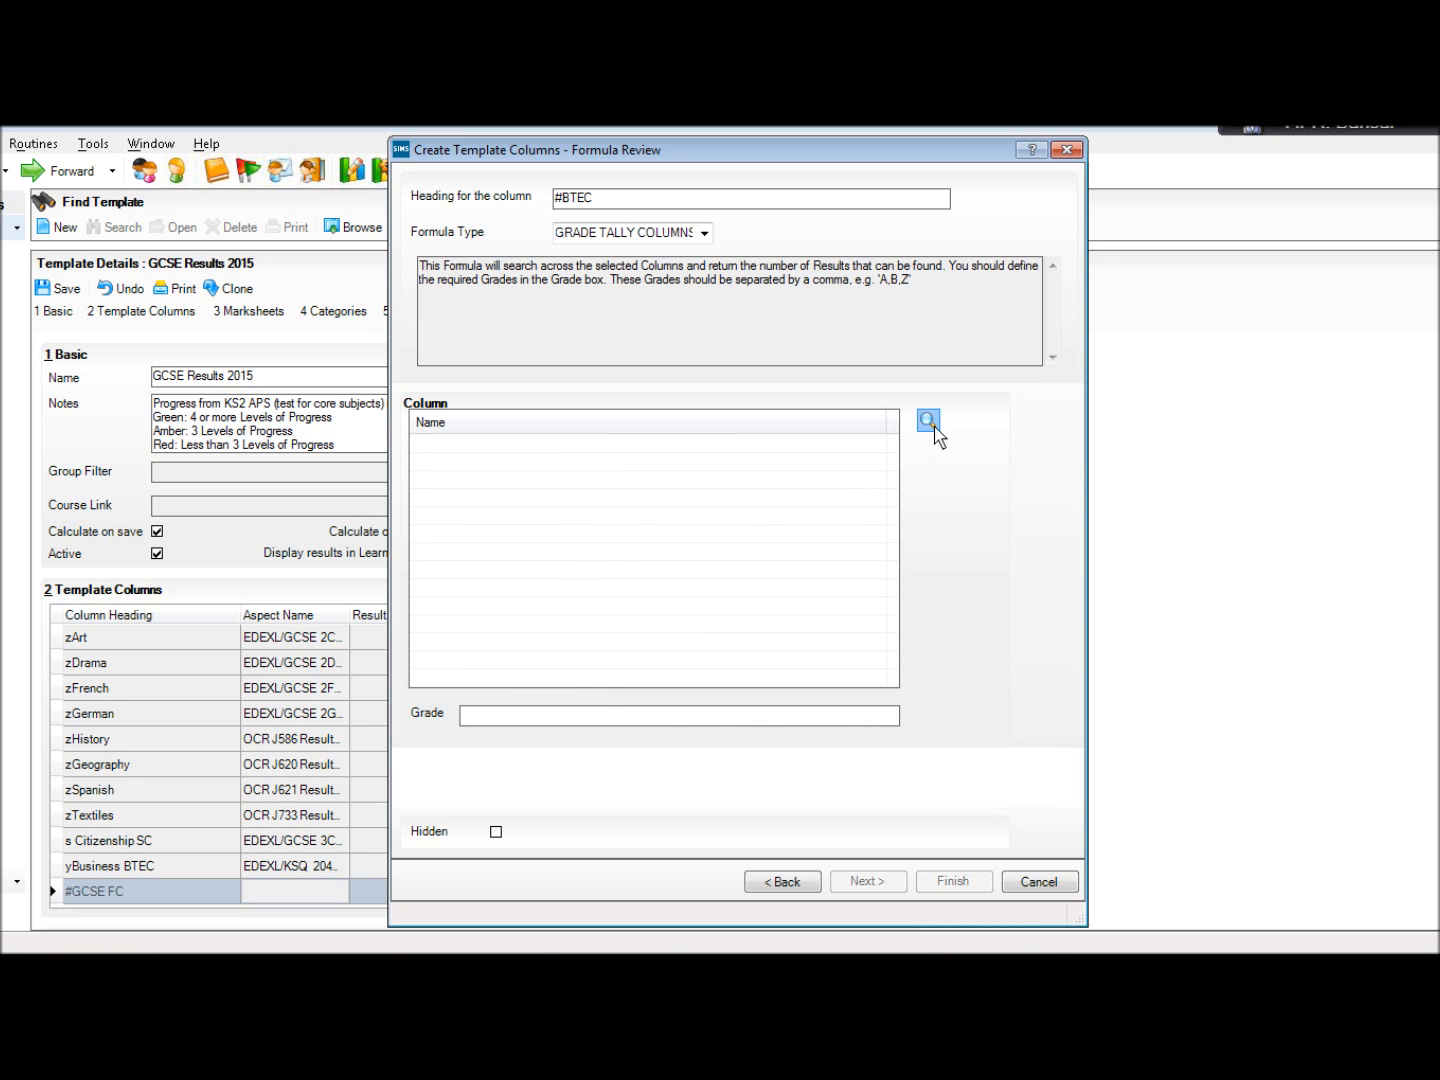
left_click(528, 481)
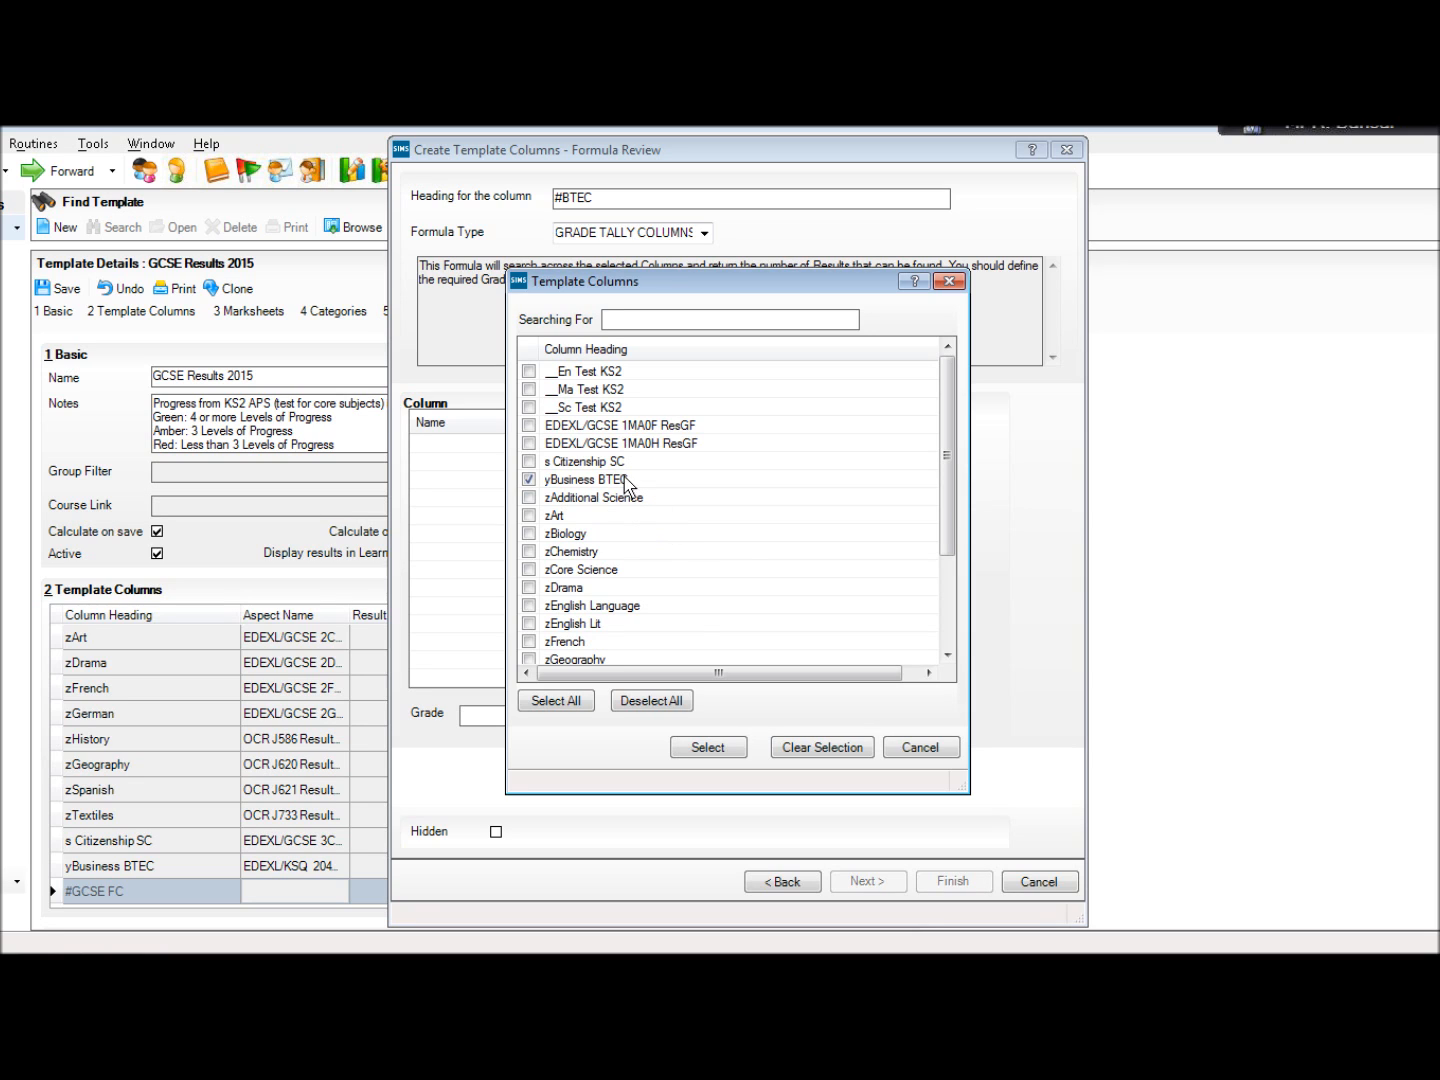
left_click(686, 751)
left_click(519, 719)
type("D*")
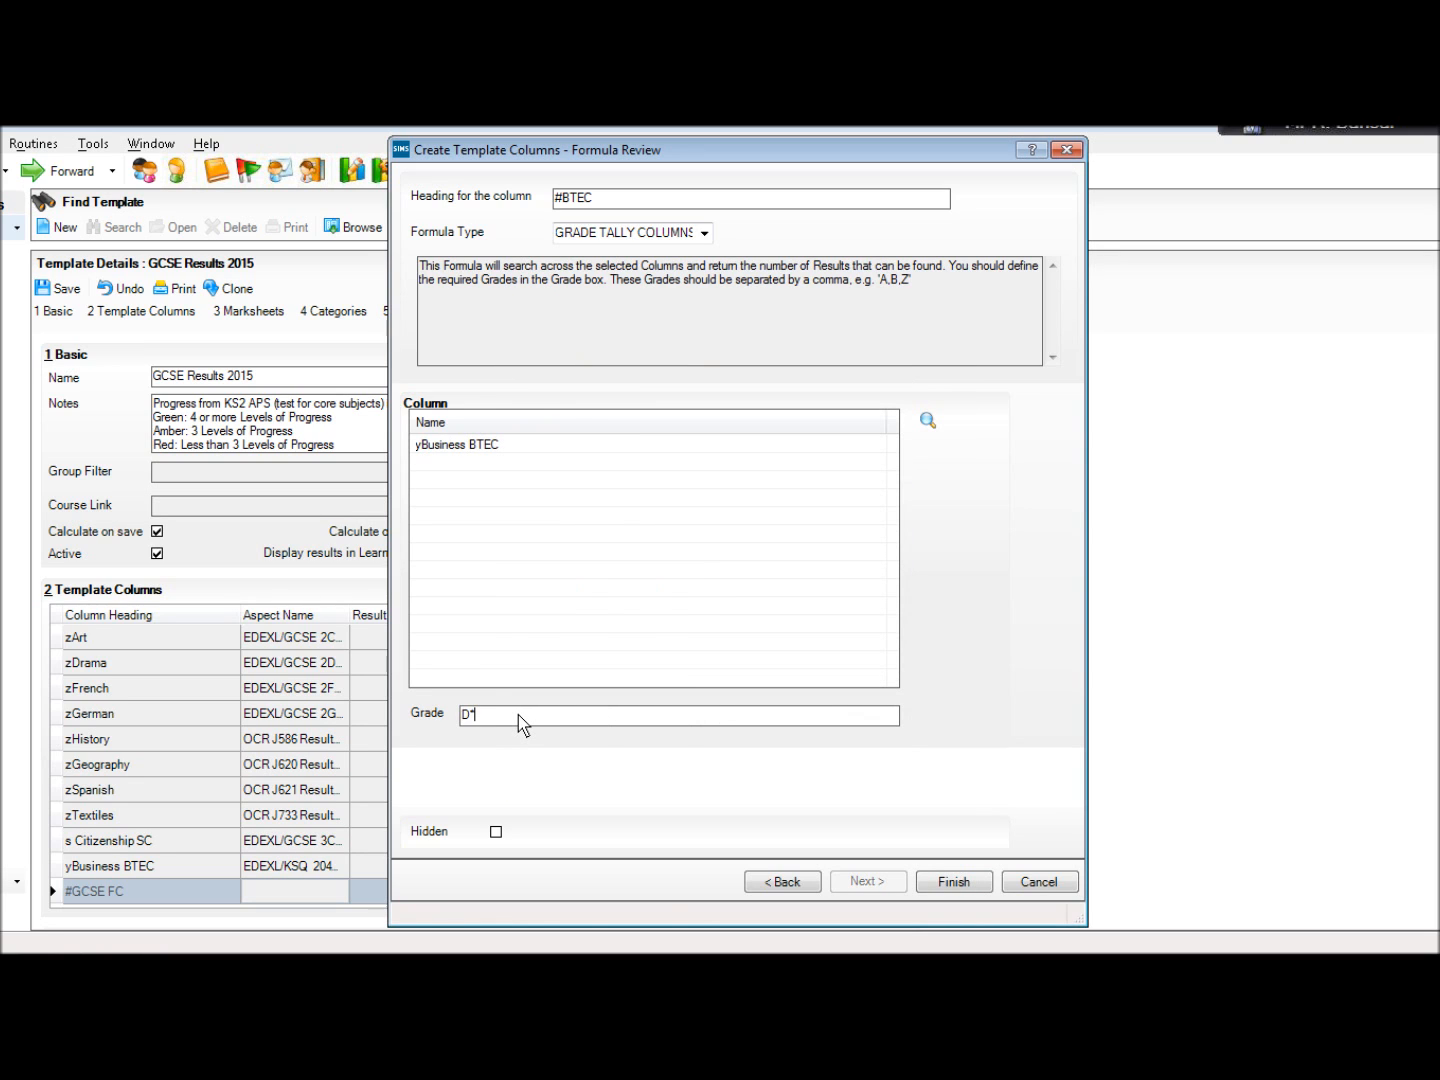
type(",D,M,P")
key("Tab")
key("space")
key("f")
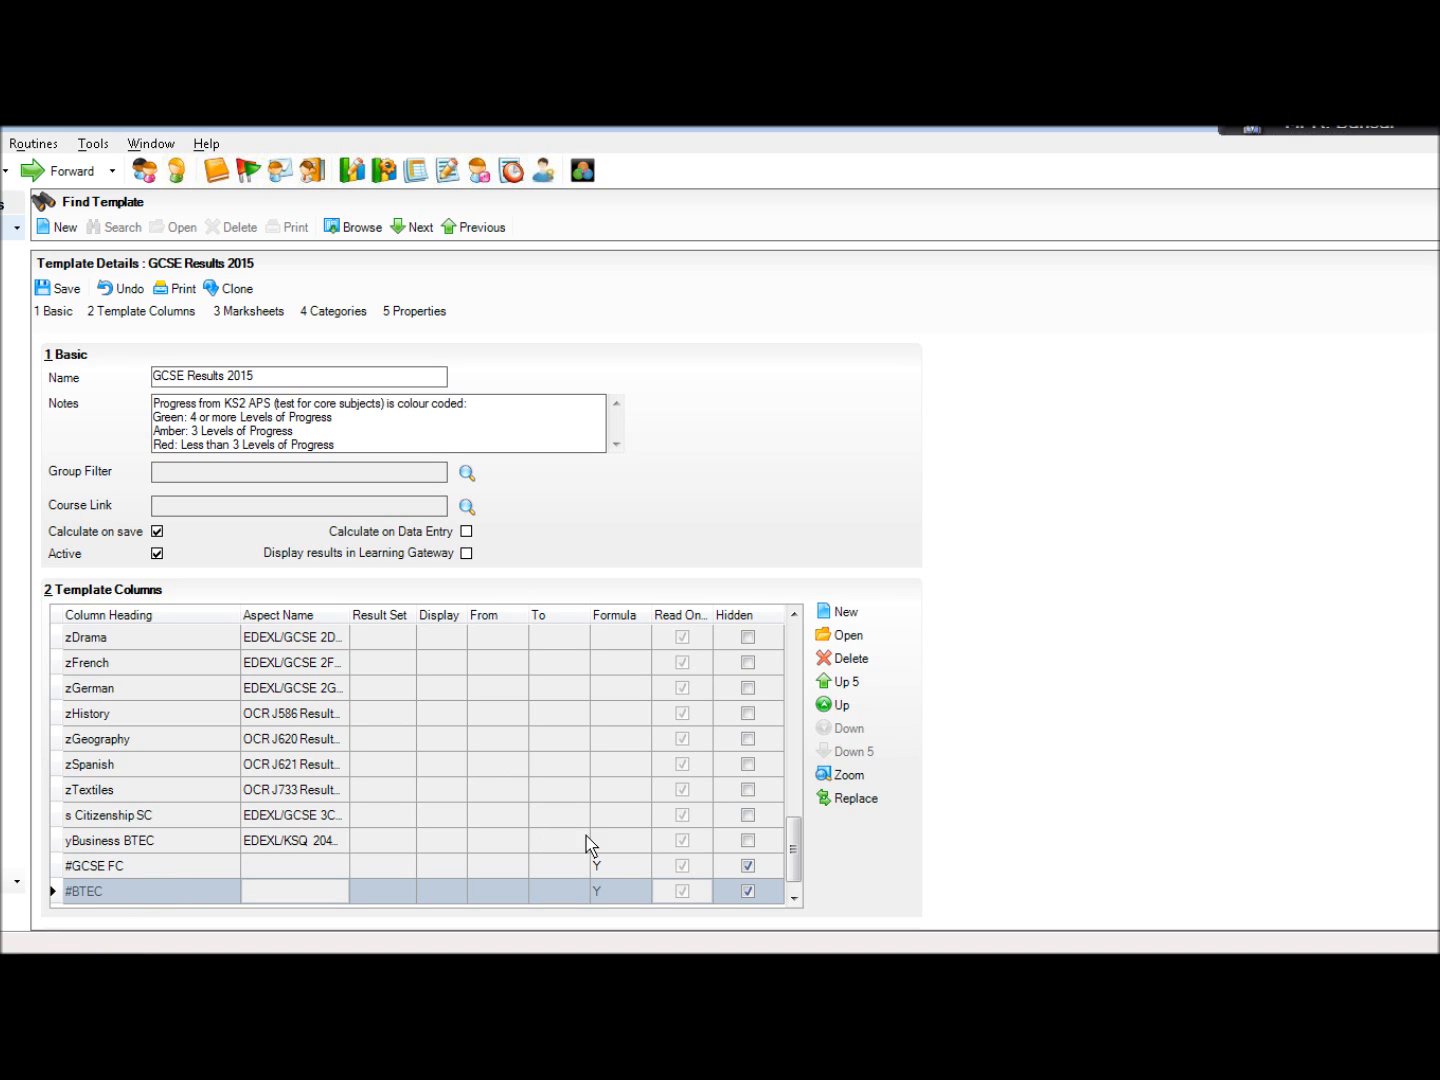
Start a data review formula column headed "Short Course Count" using the Grade Tally Columns formula
left_click(846, 617)
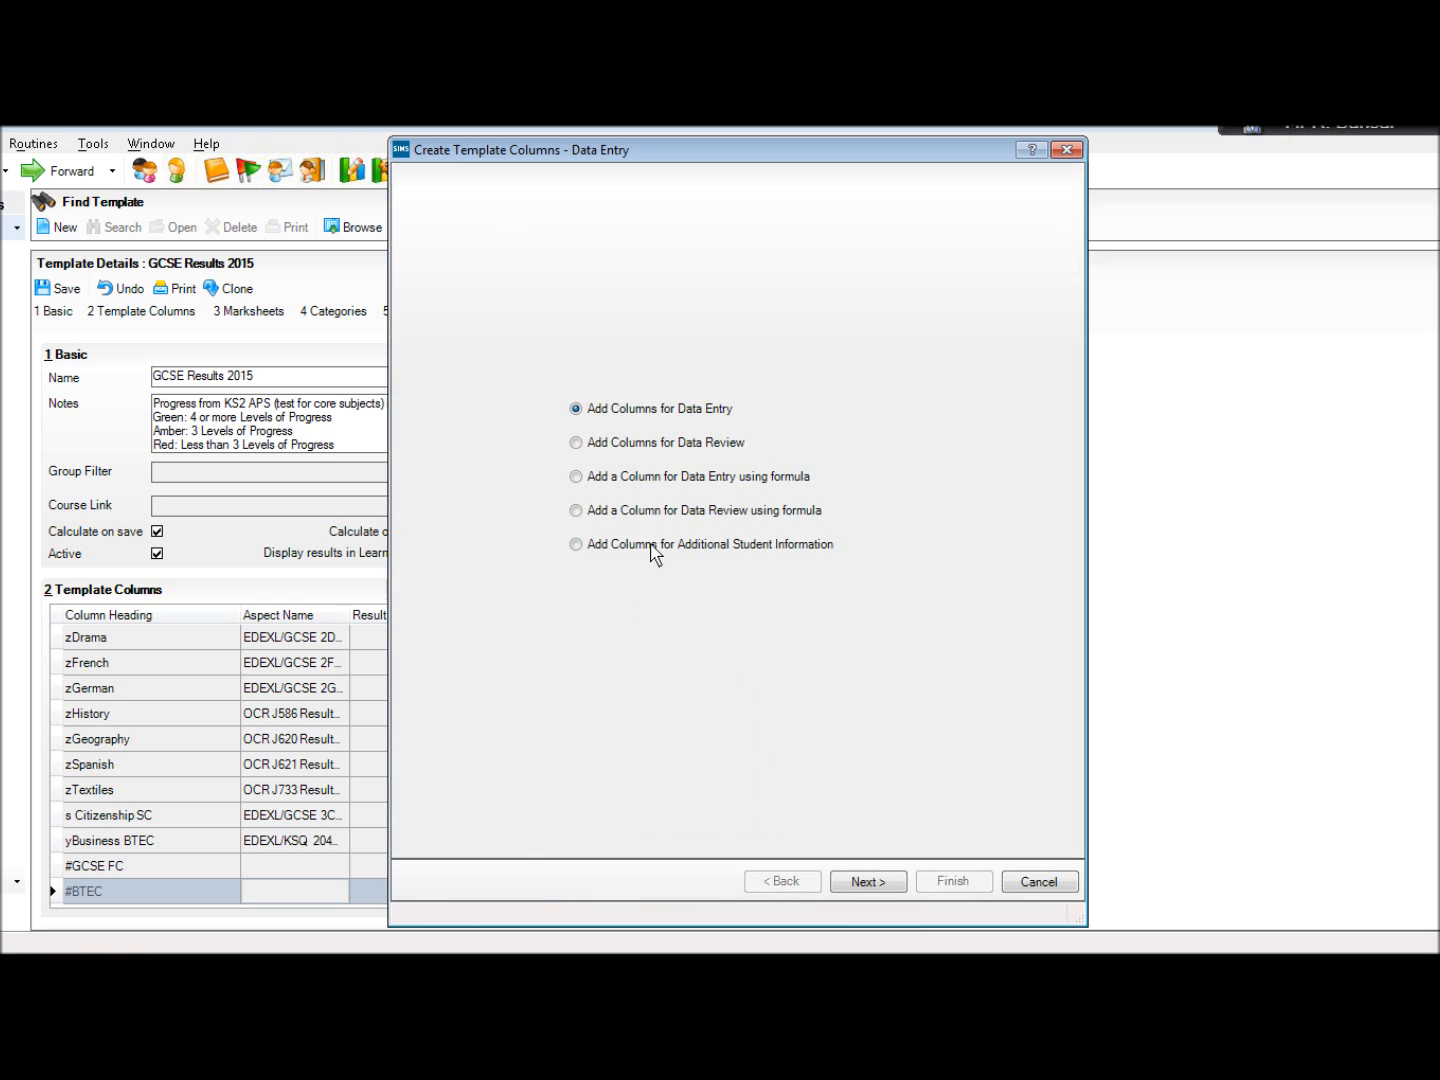
left_click(655, 516)
key("Return")
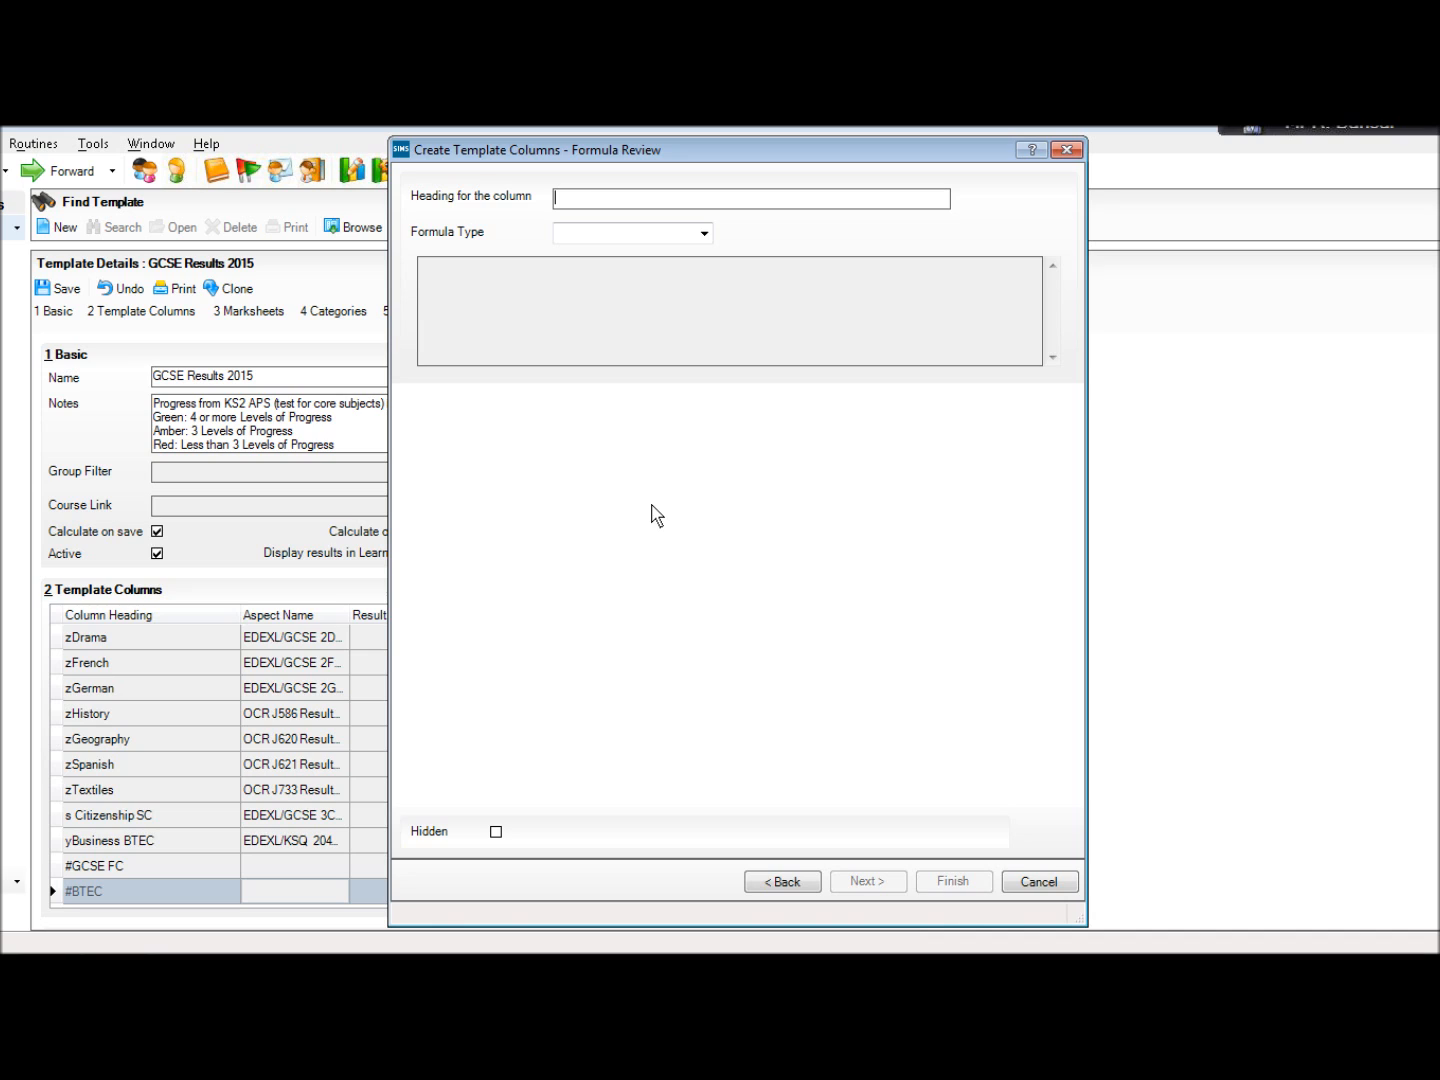
type("Short Course Count")
key("Tab")
key("Down")
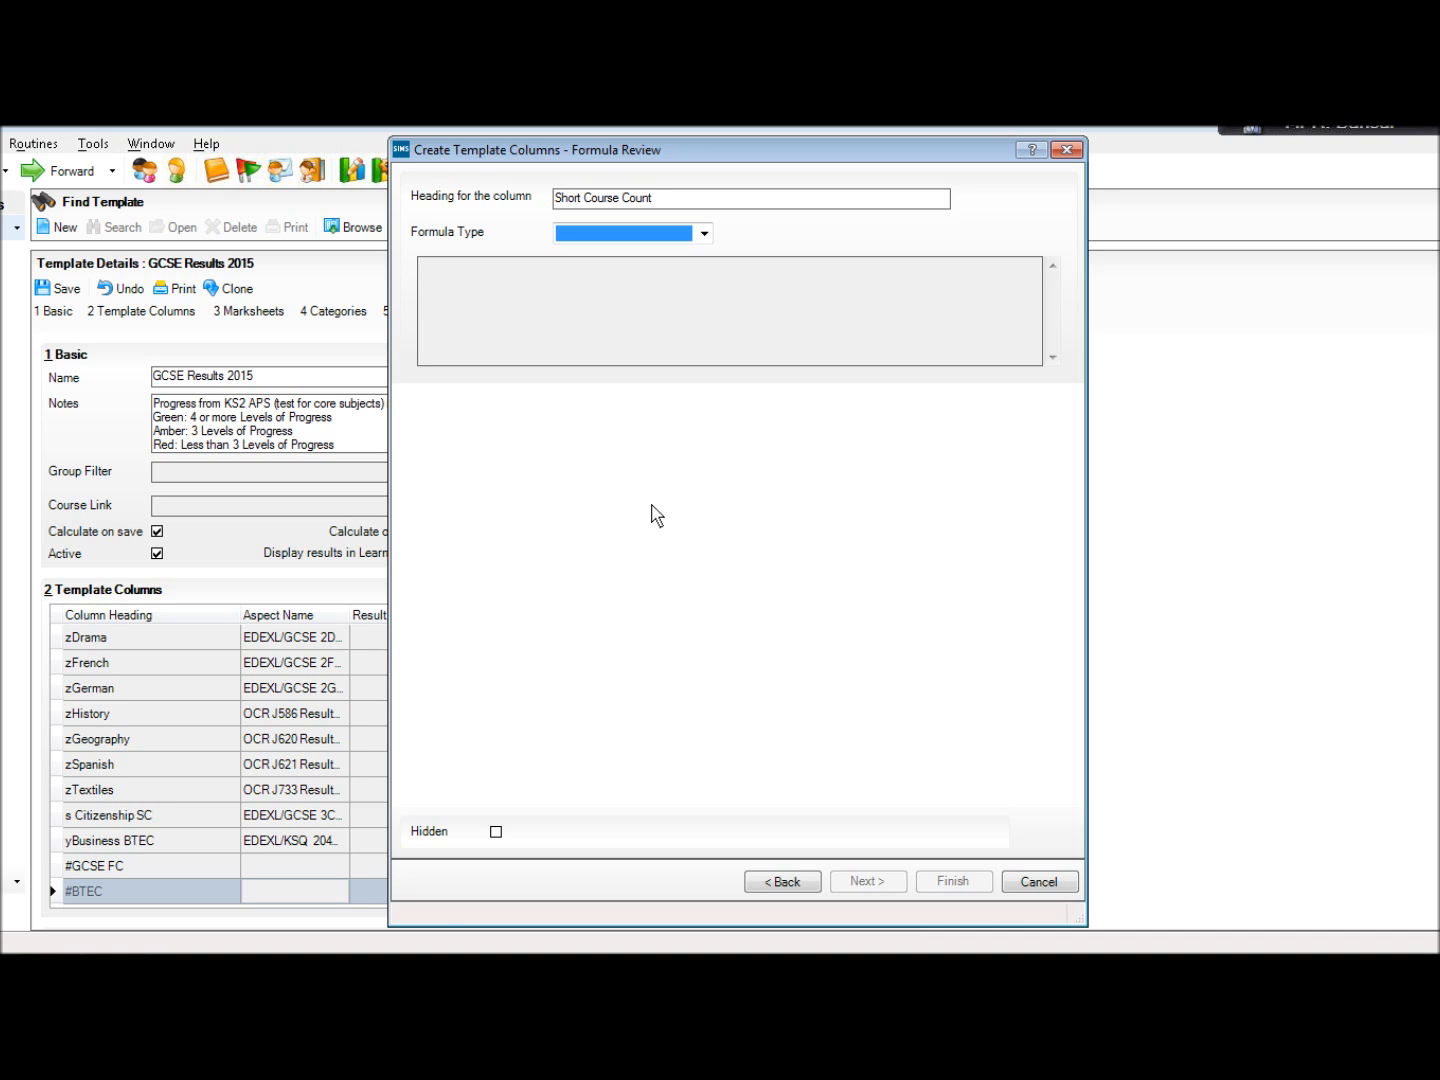
key("Tab")
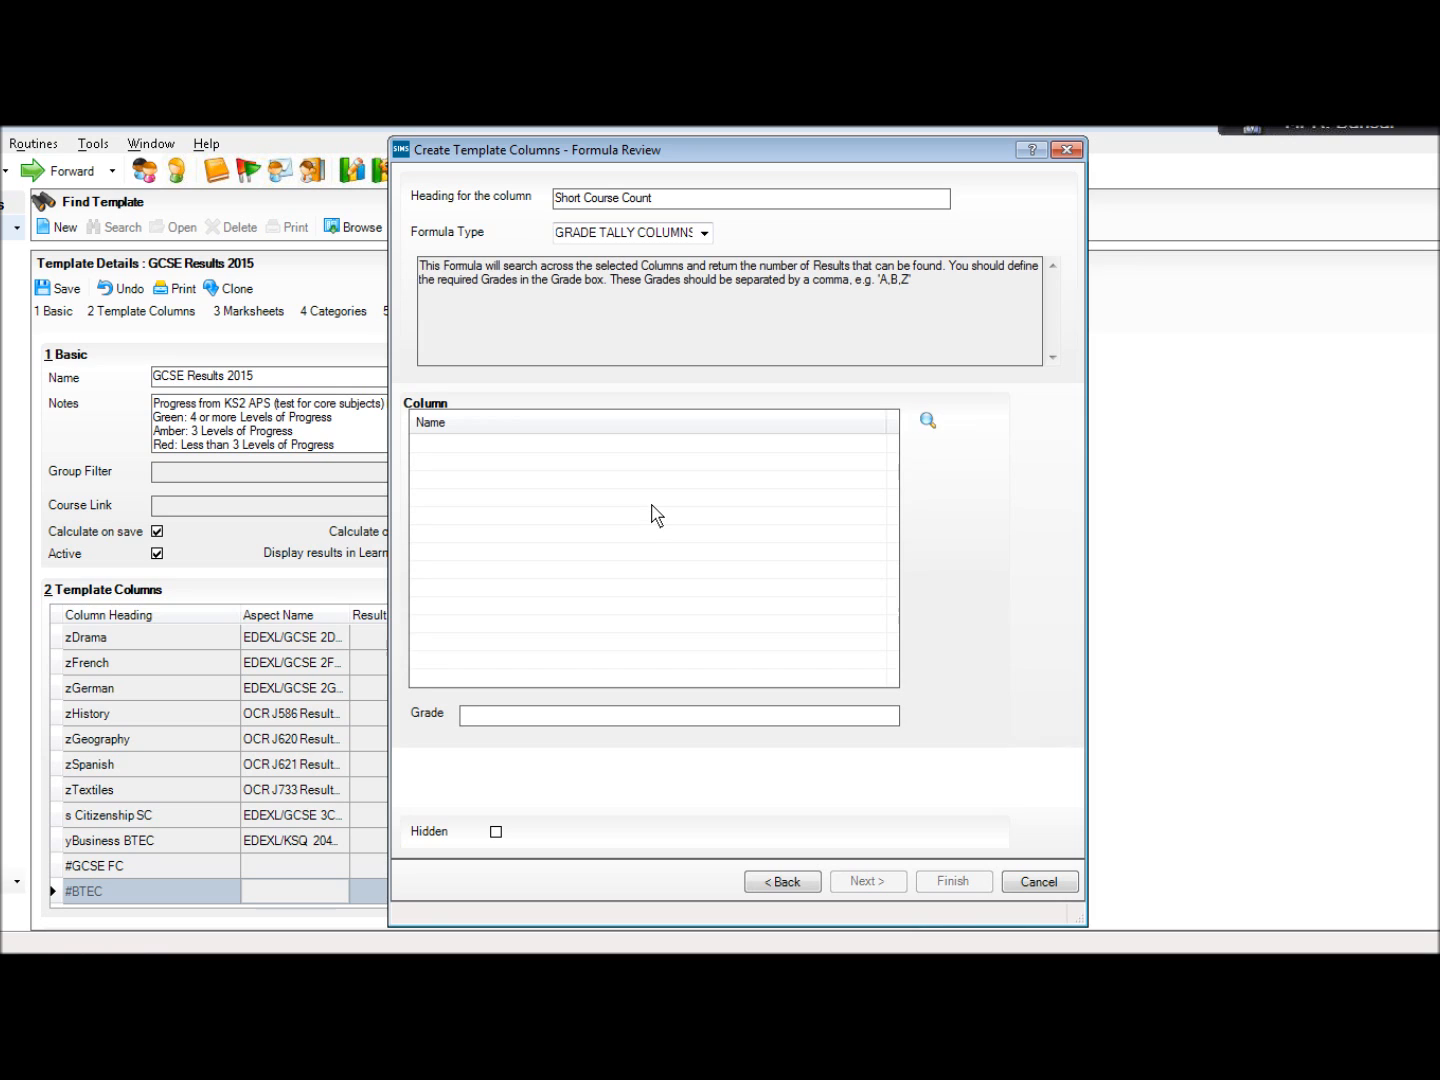
Tally the s Citizenship SC column for grades A*,A,B,C and finish the new column as hidden
left_click(929, 421)
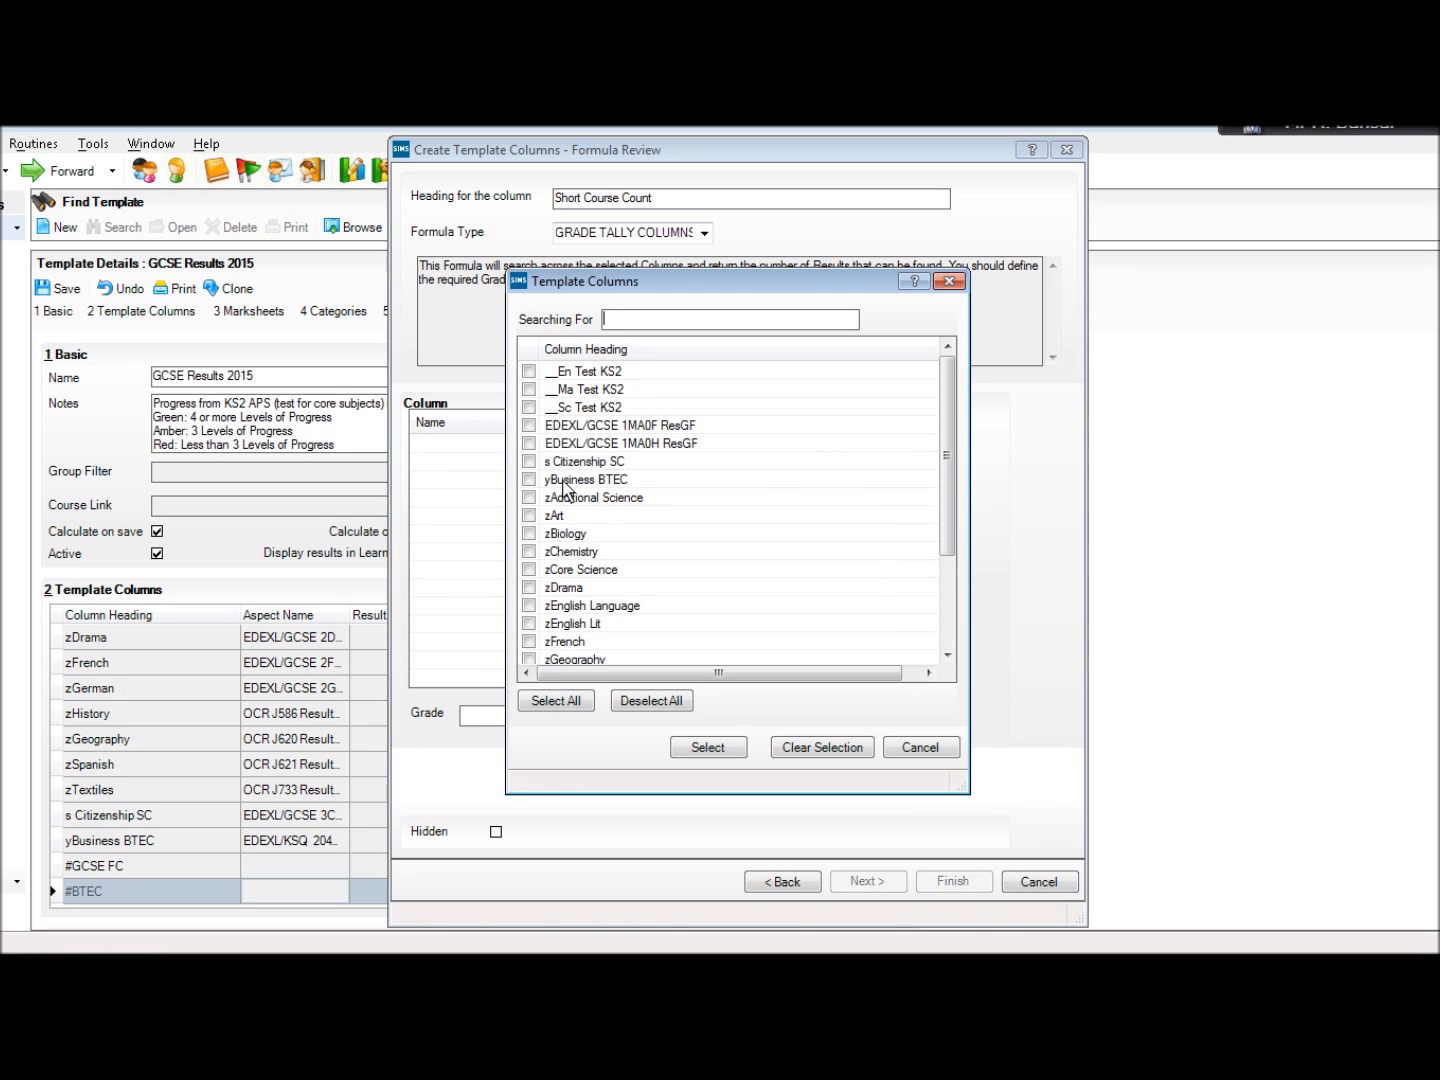
left_click(702, 749)
left_click(546, 717)
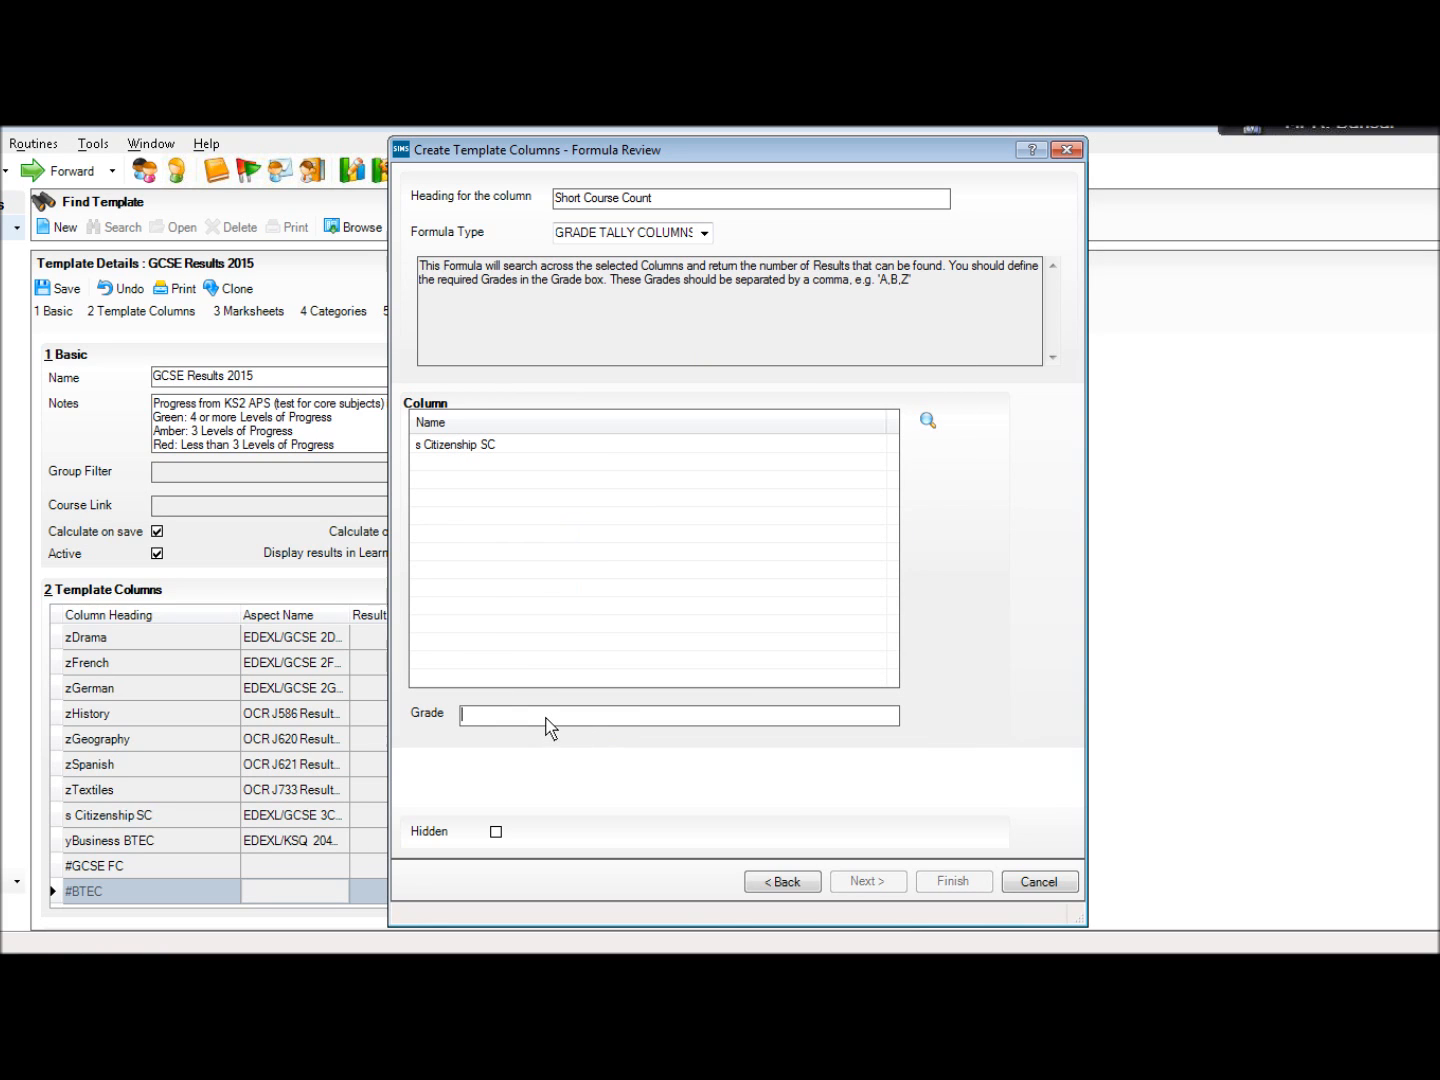
type("A*,A,B,C")
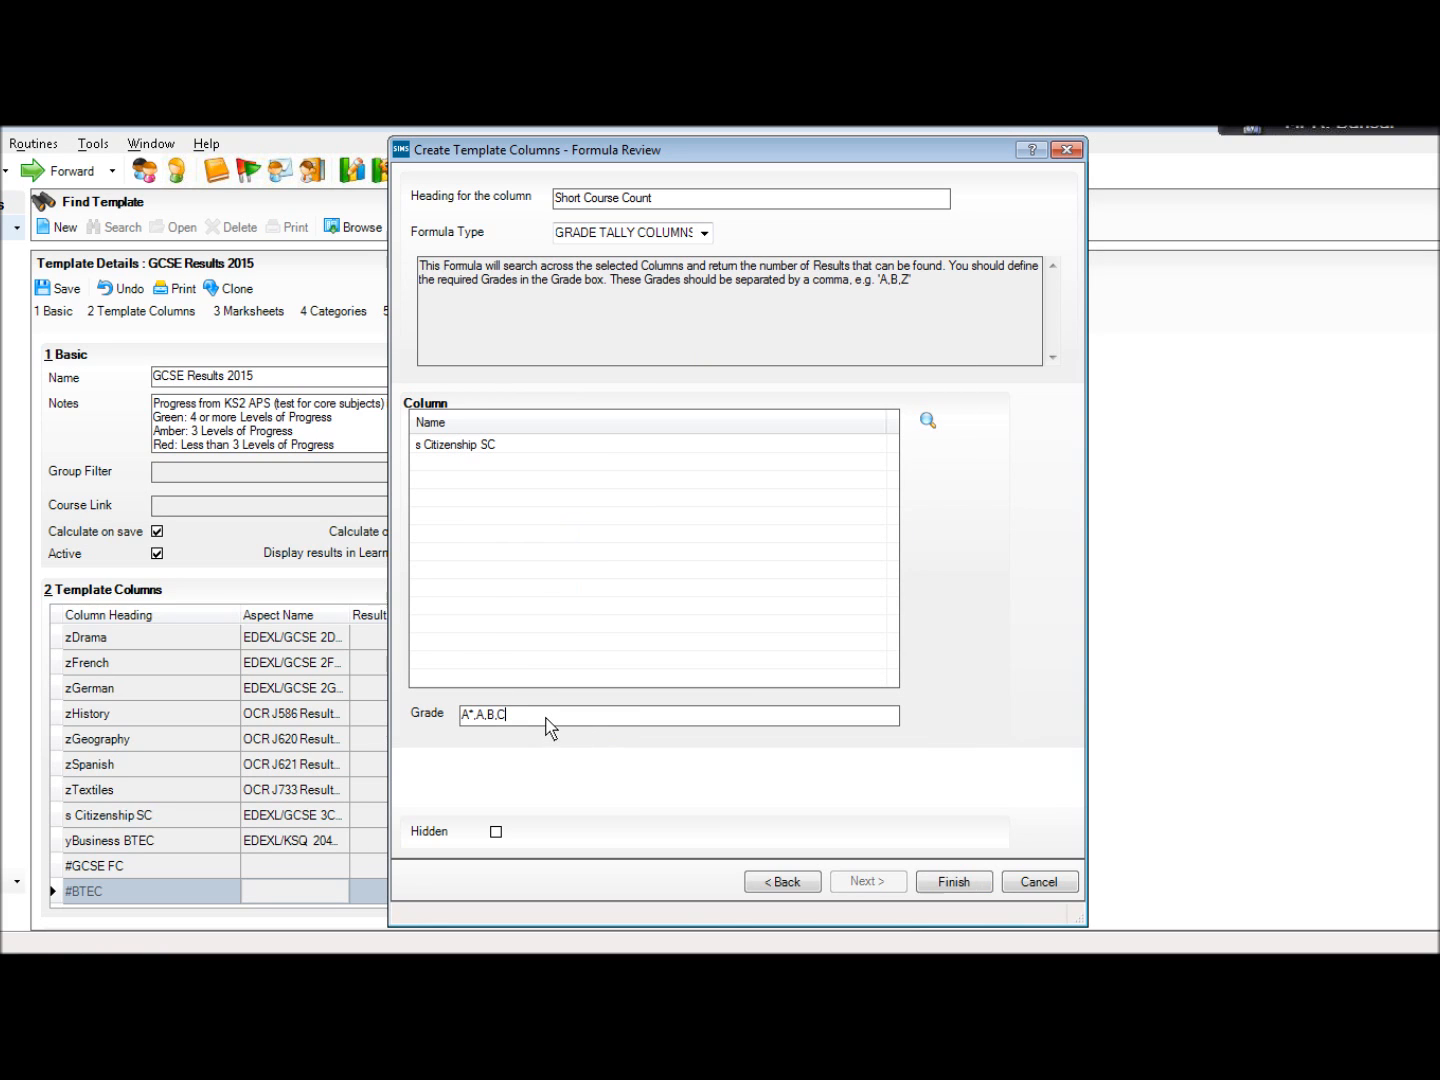
left_click(497, 834)
key("Return")
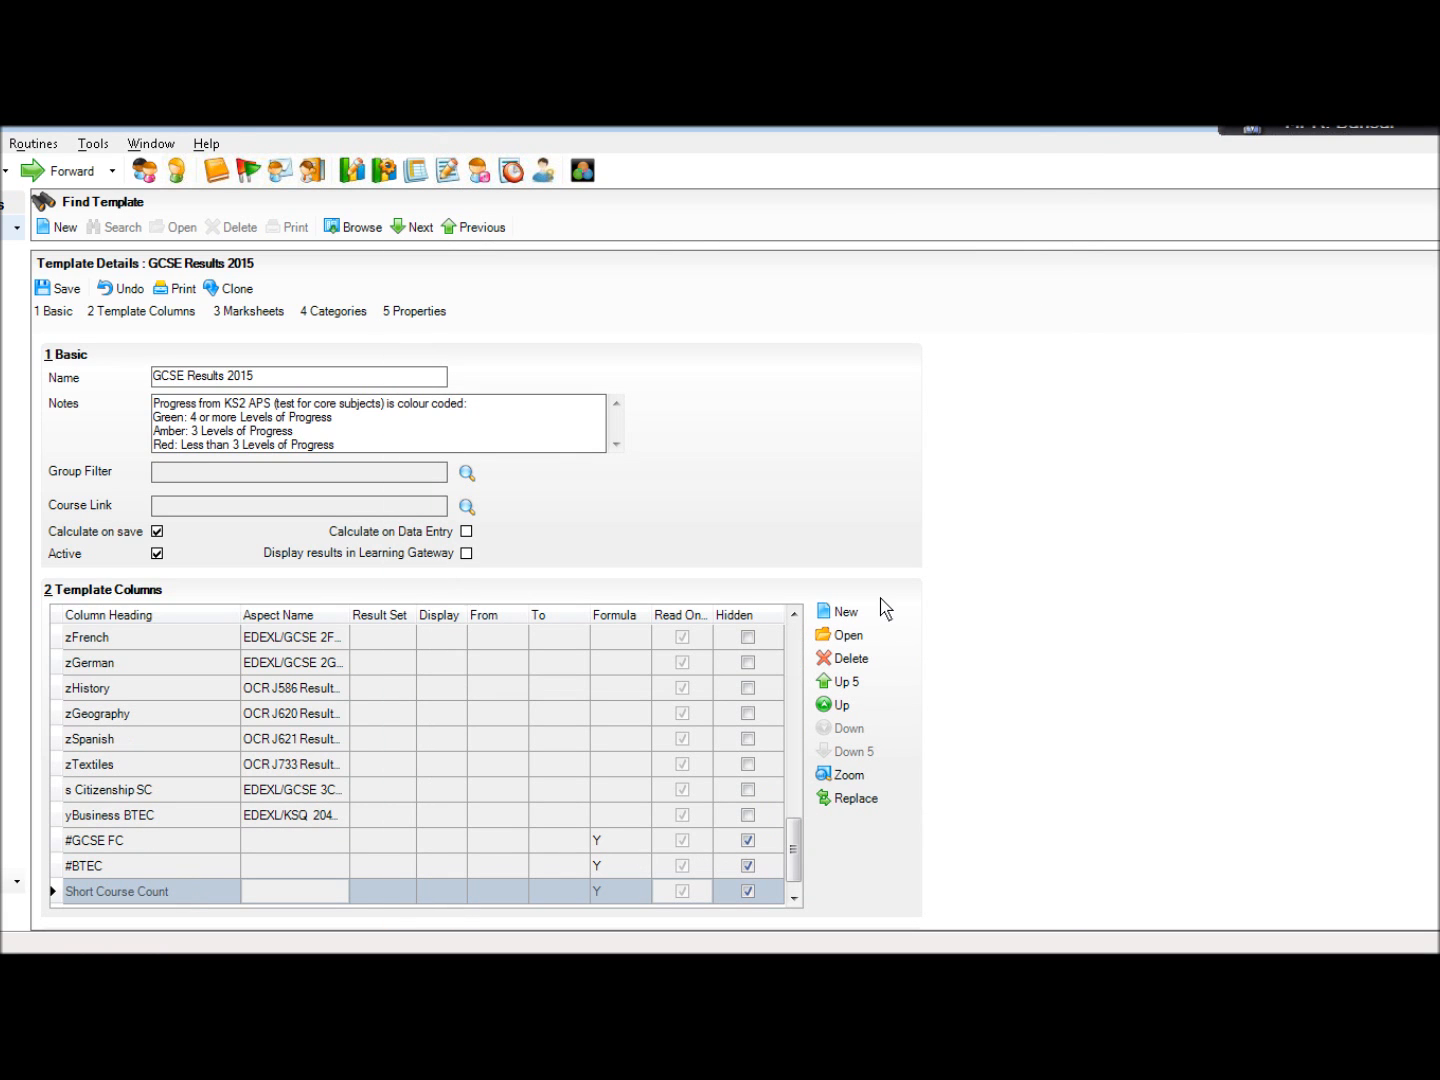
Start a data review formula column headed "#GCSE SC" with the formula type Division
left_click(842, 616)
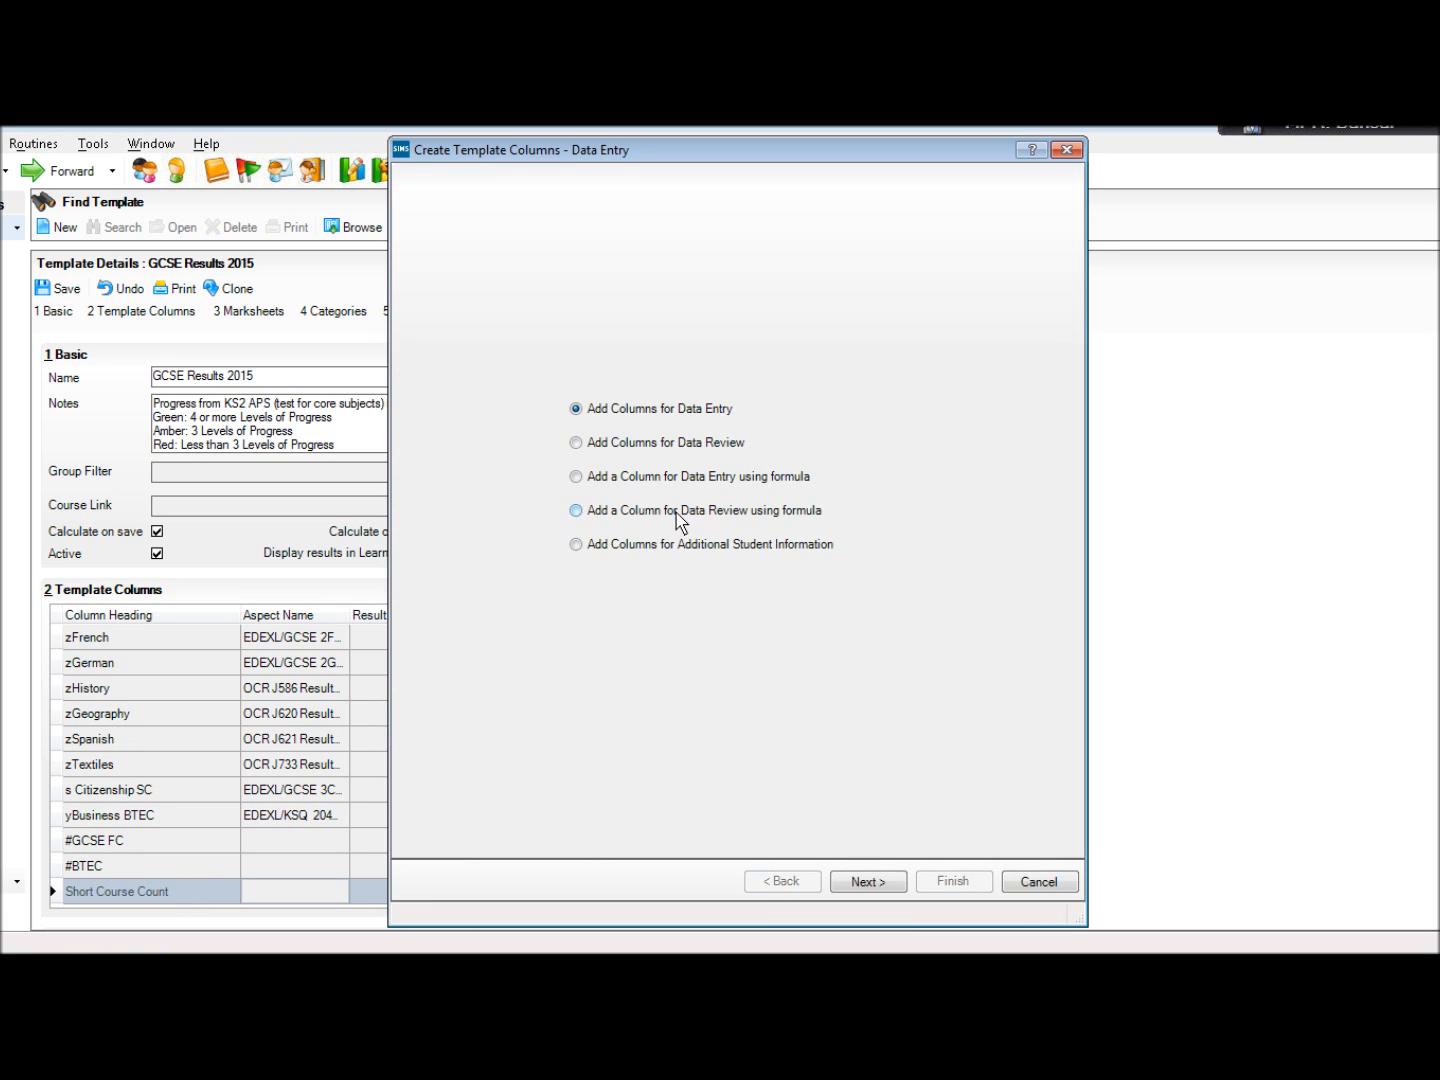
left_click(679, 520)
double_click(677, 512)
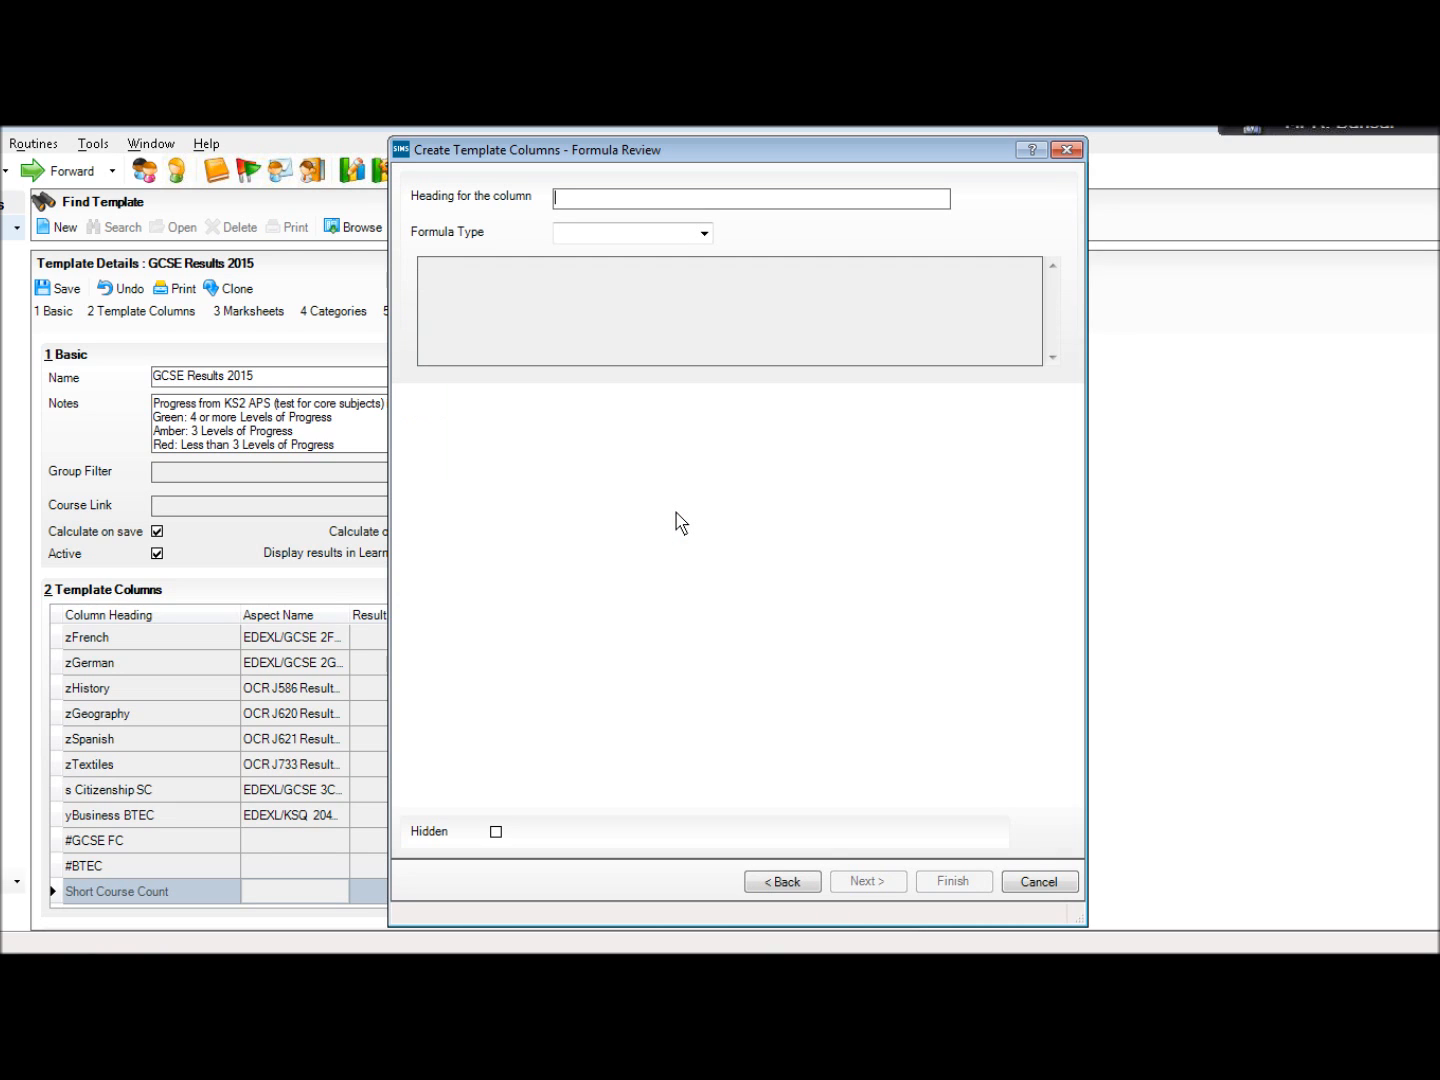
type("#GCSE SC")
key("Tab")
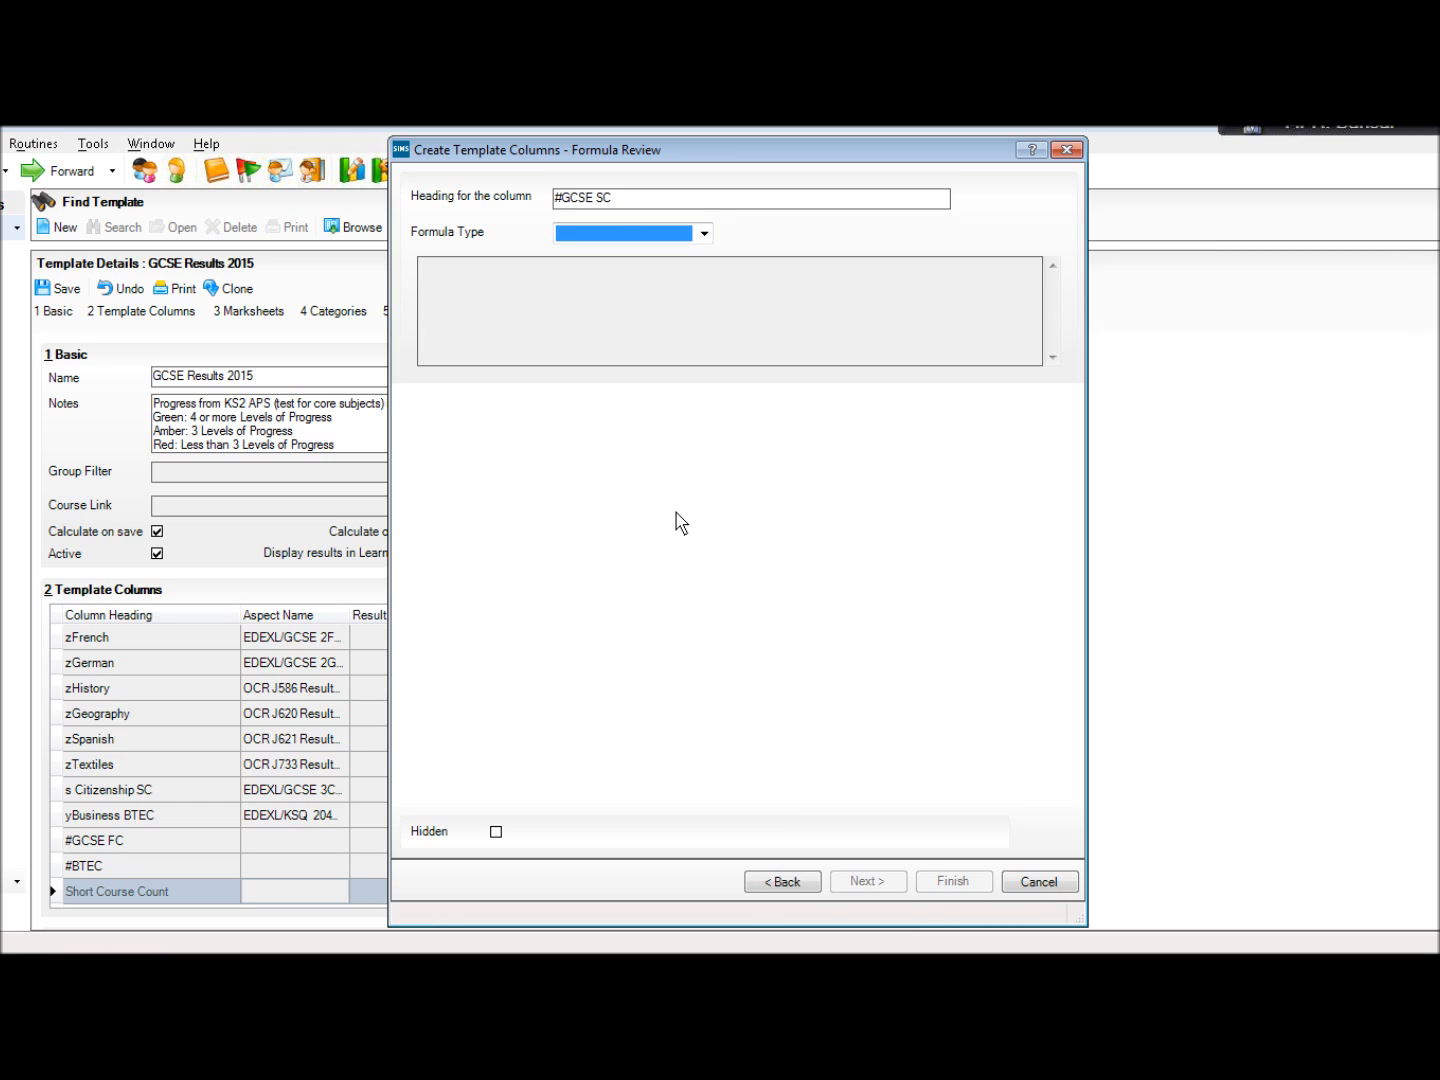
key("d")
key("d")
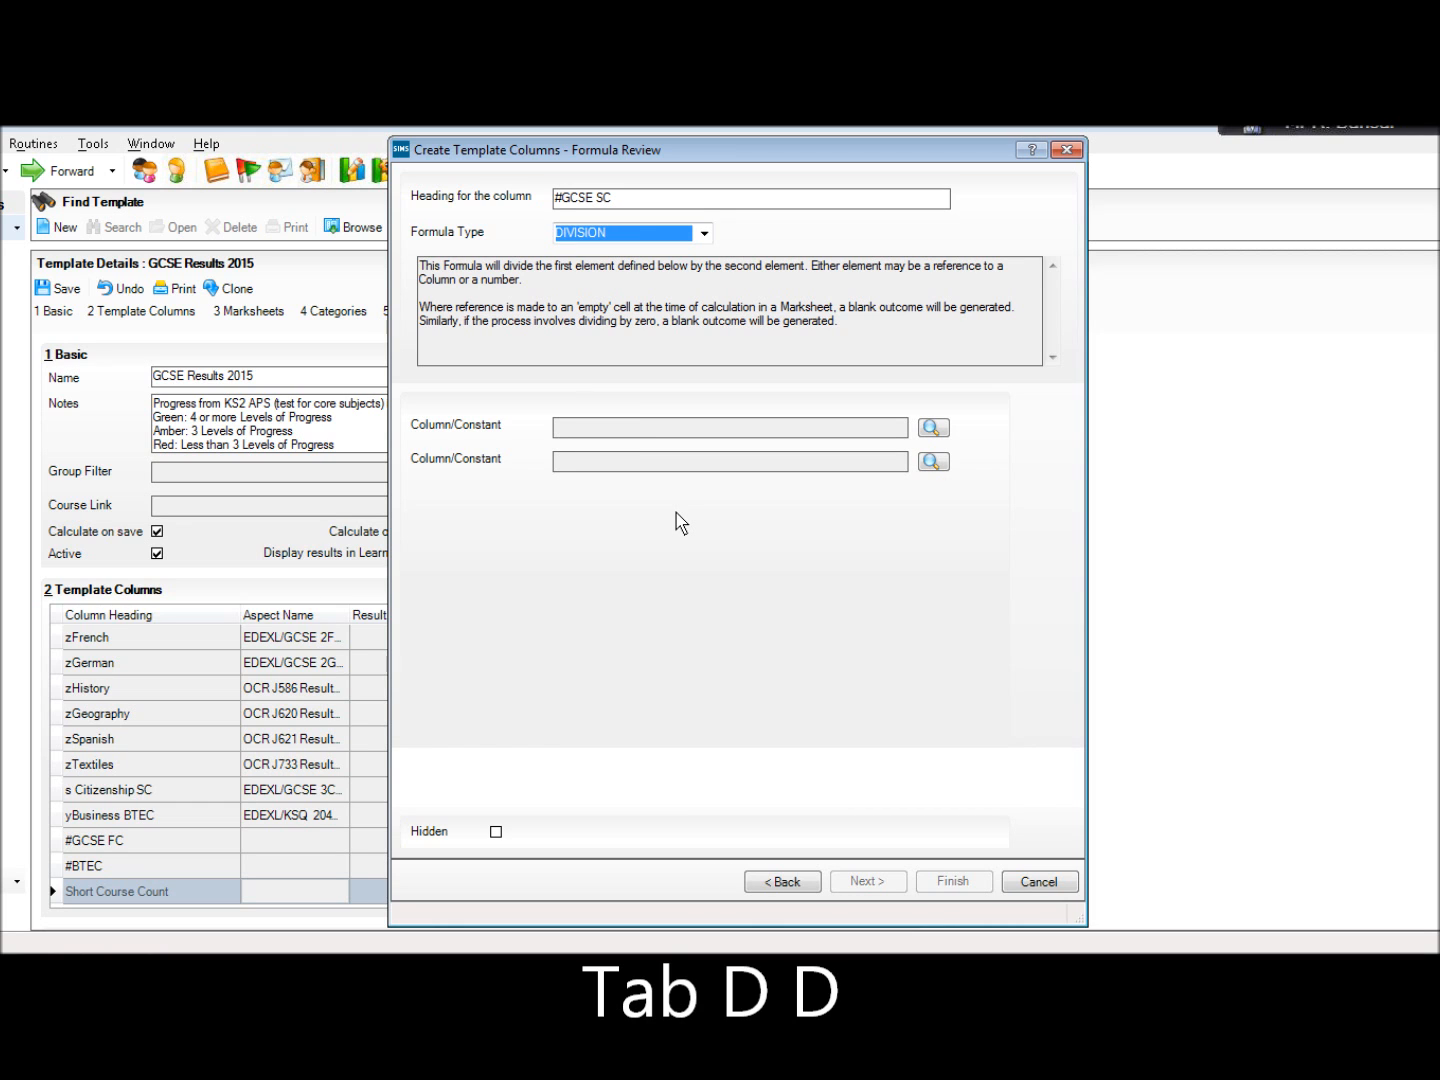
Set the first element of the division formula to the Short Course Count column
key("Tab")
key("Return")
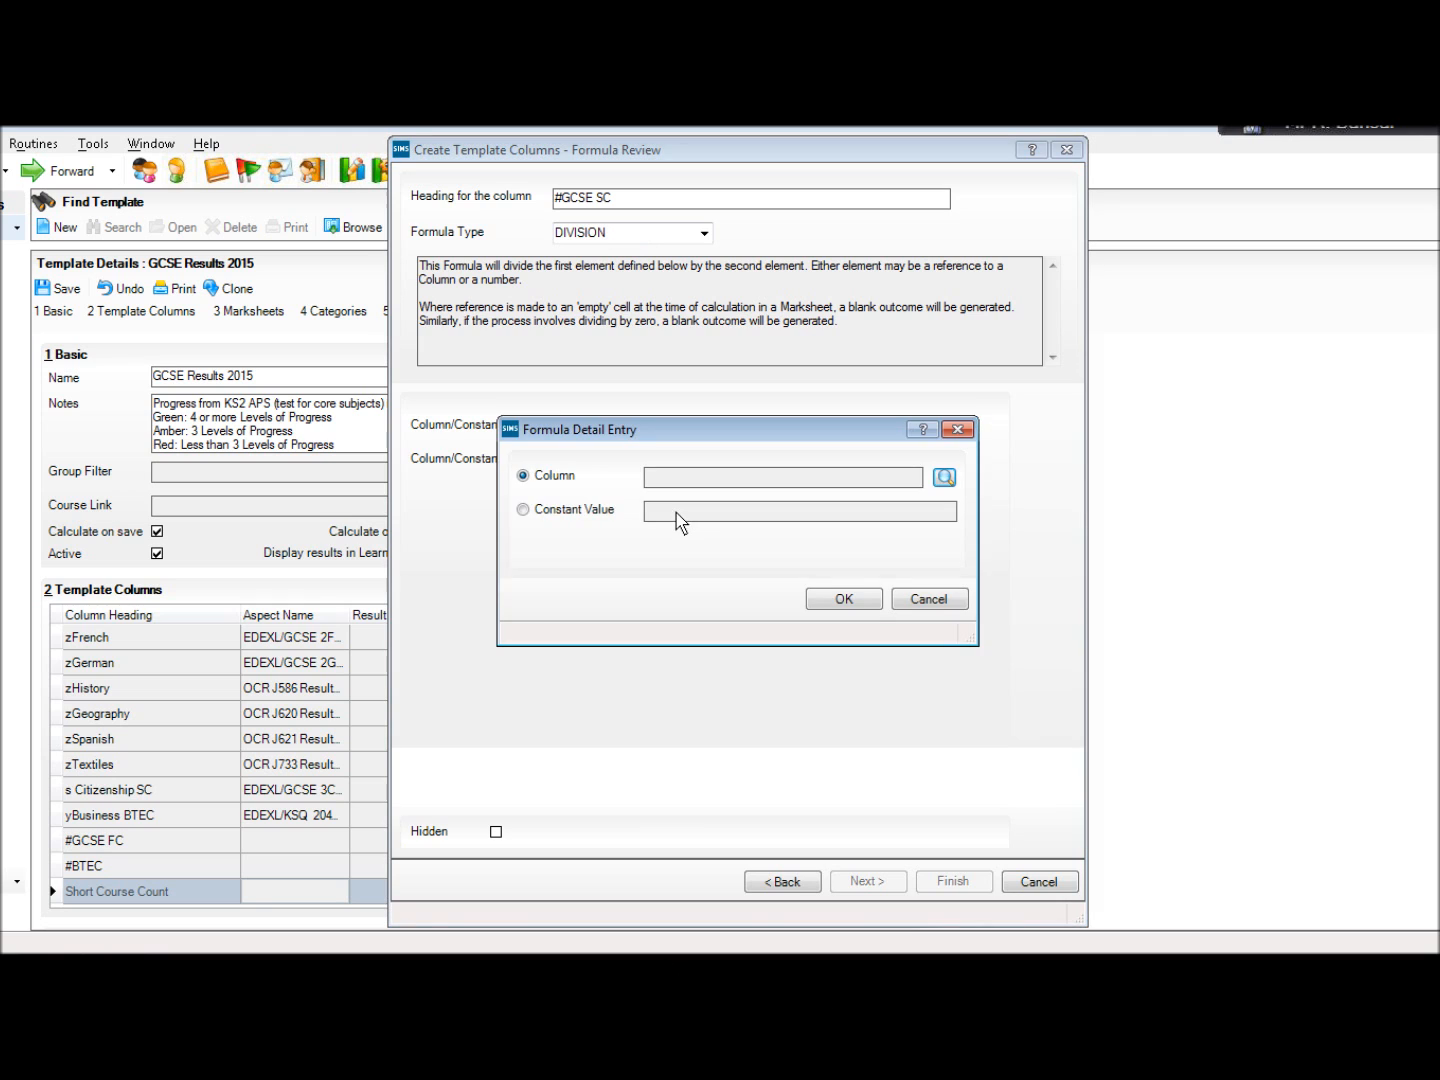
key("Tab")
key("Return")
type("Short")
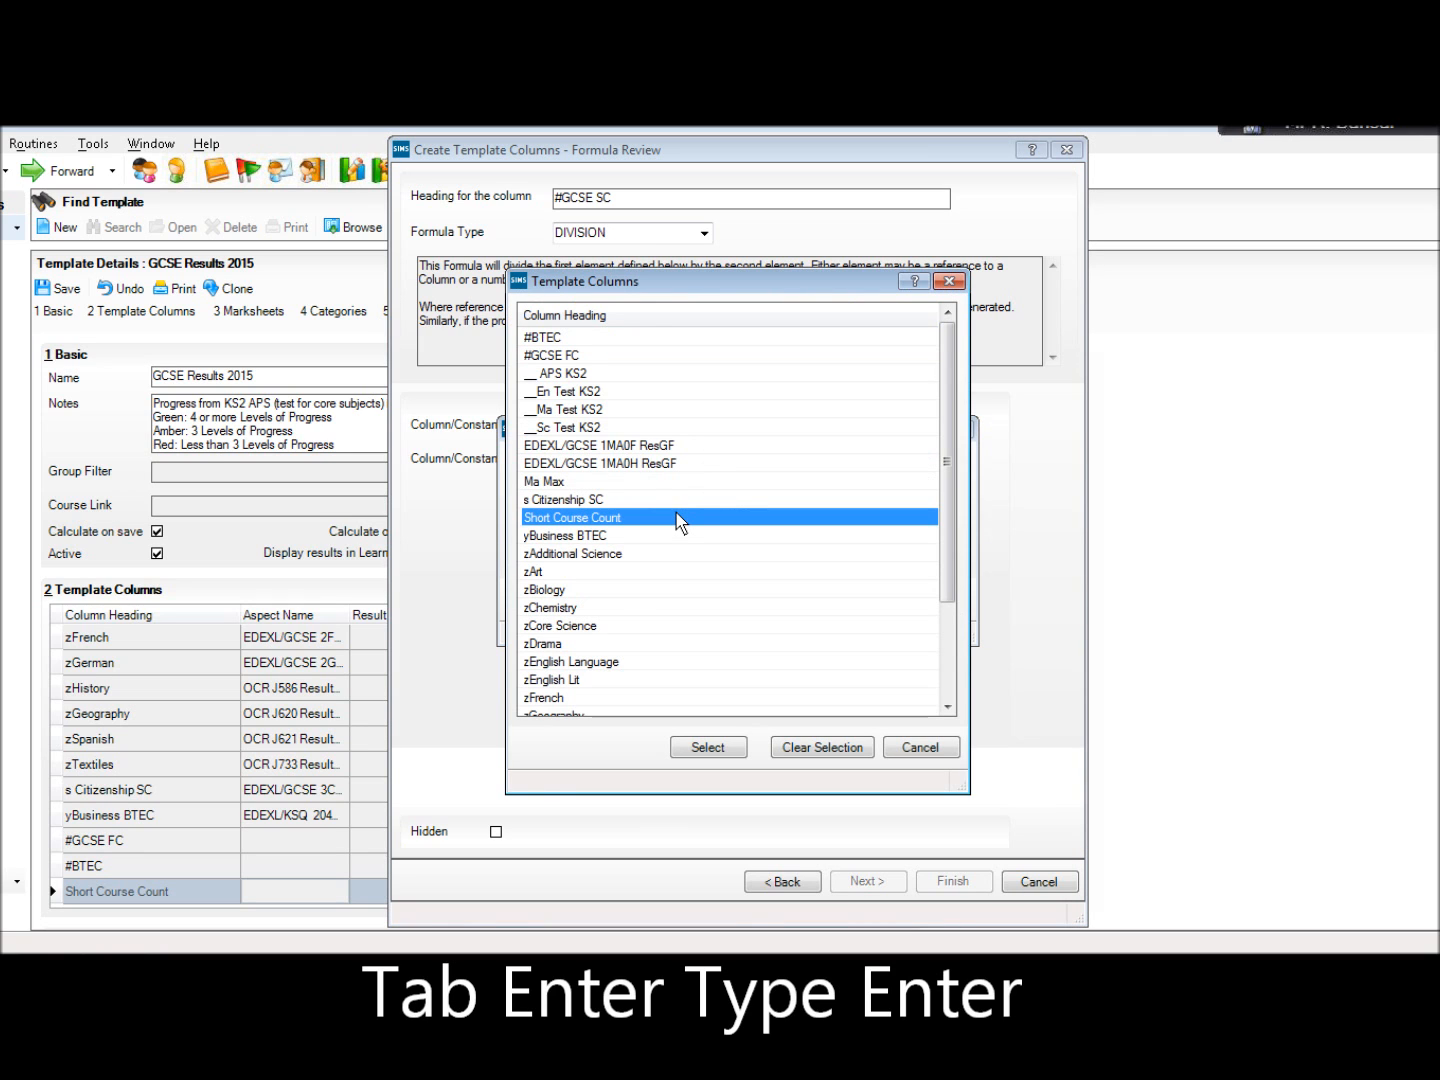
key("Return")
key("Return")
Set the second element of the division formula to the constant value 2 and finish the new column as hidden
key("Tab")
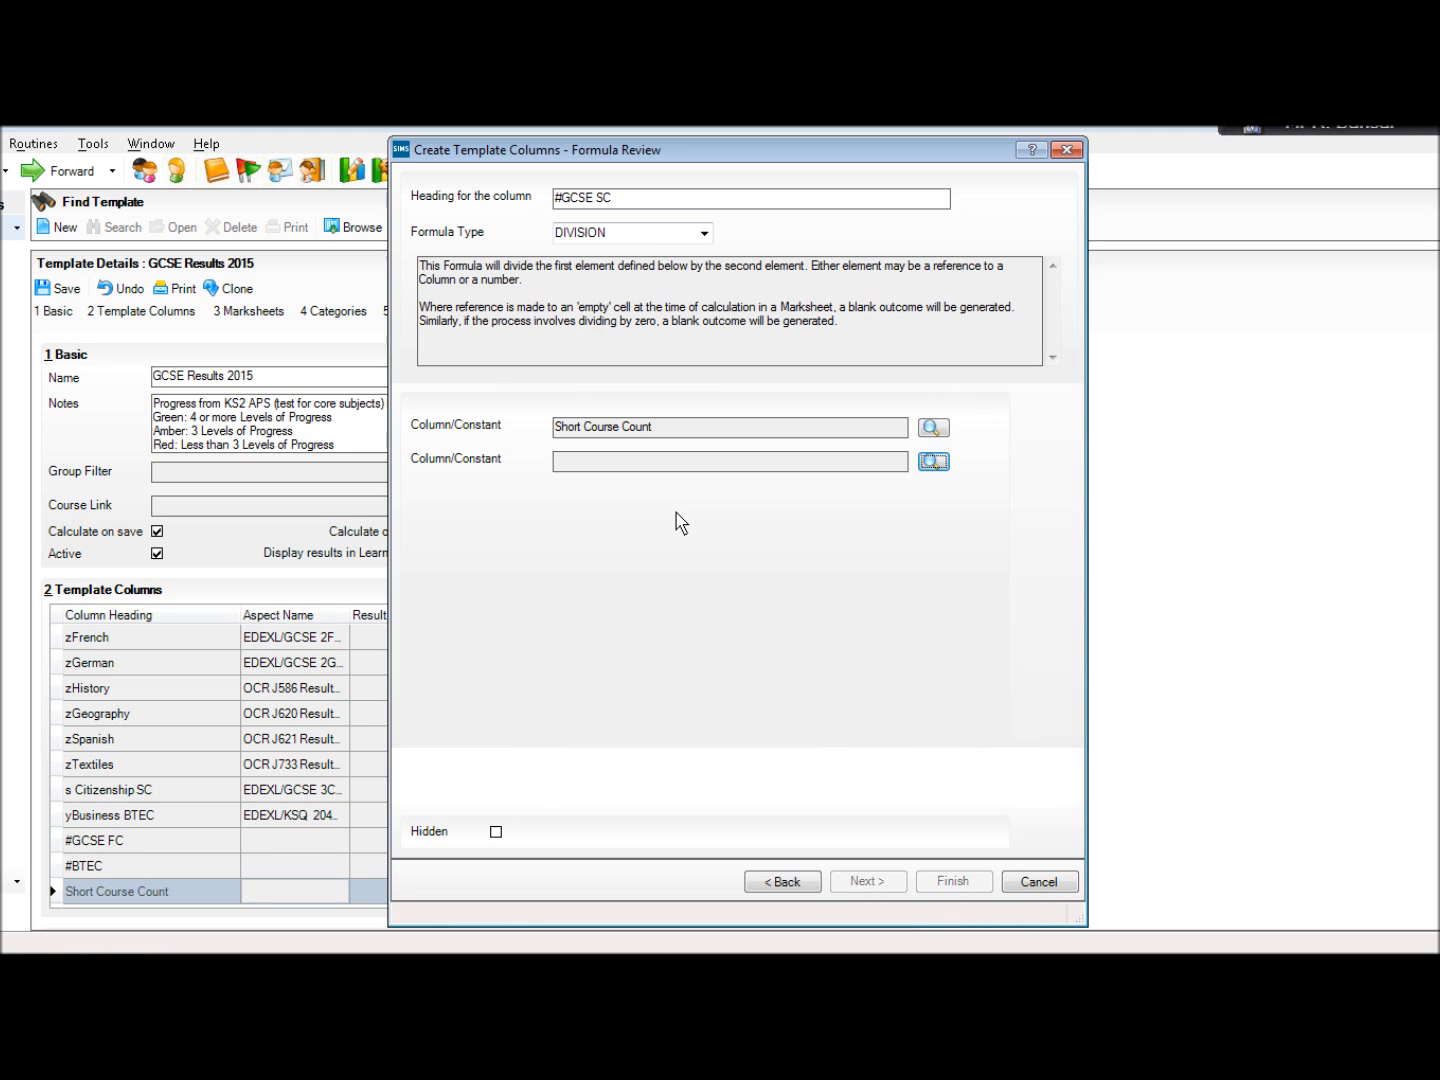
key("Return")
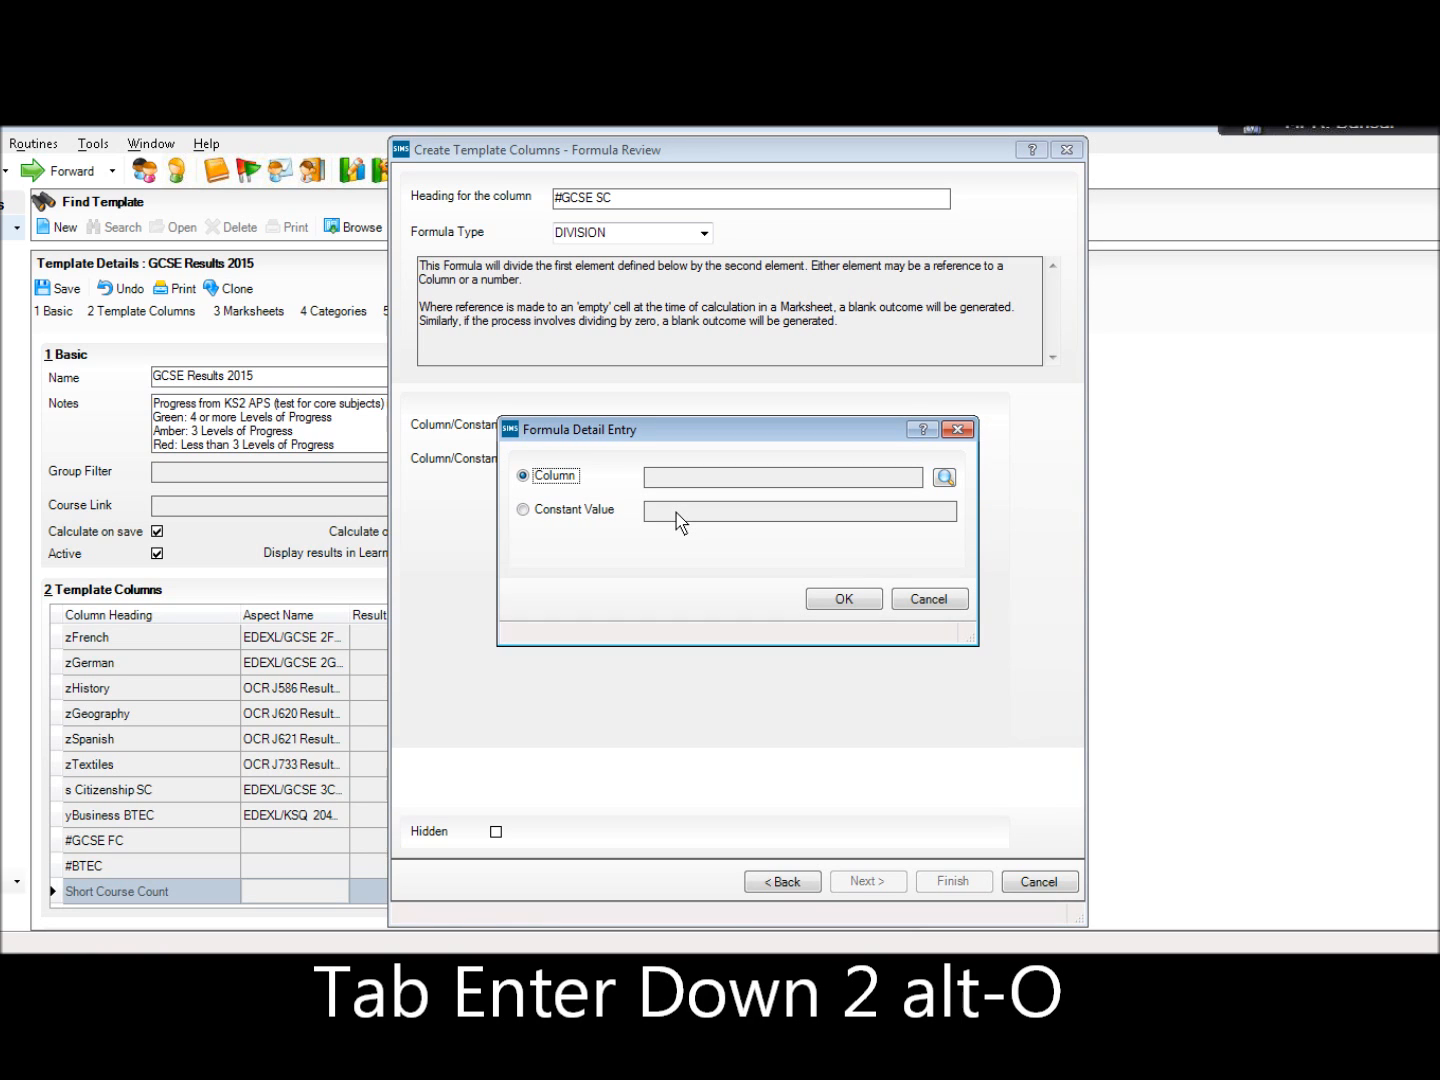
key("Down")
type("2")
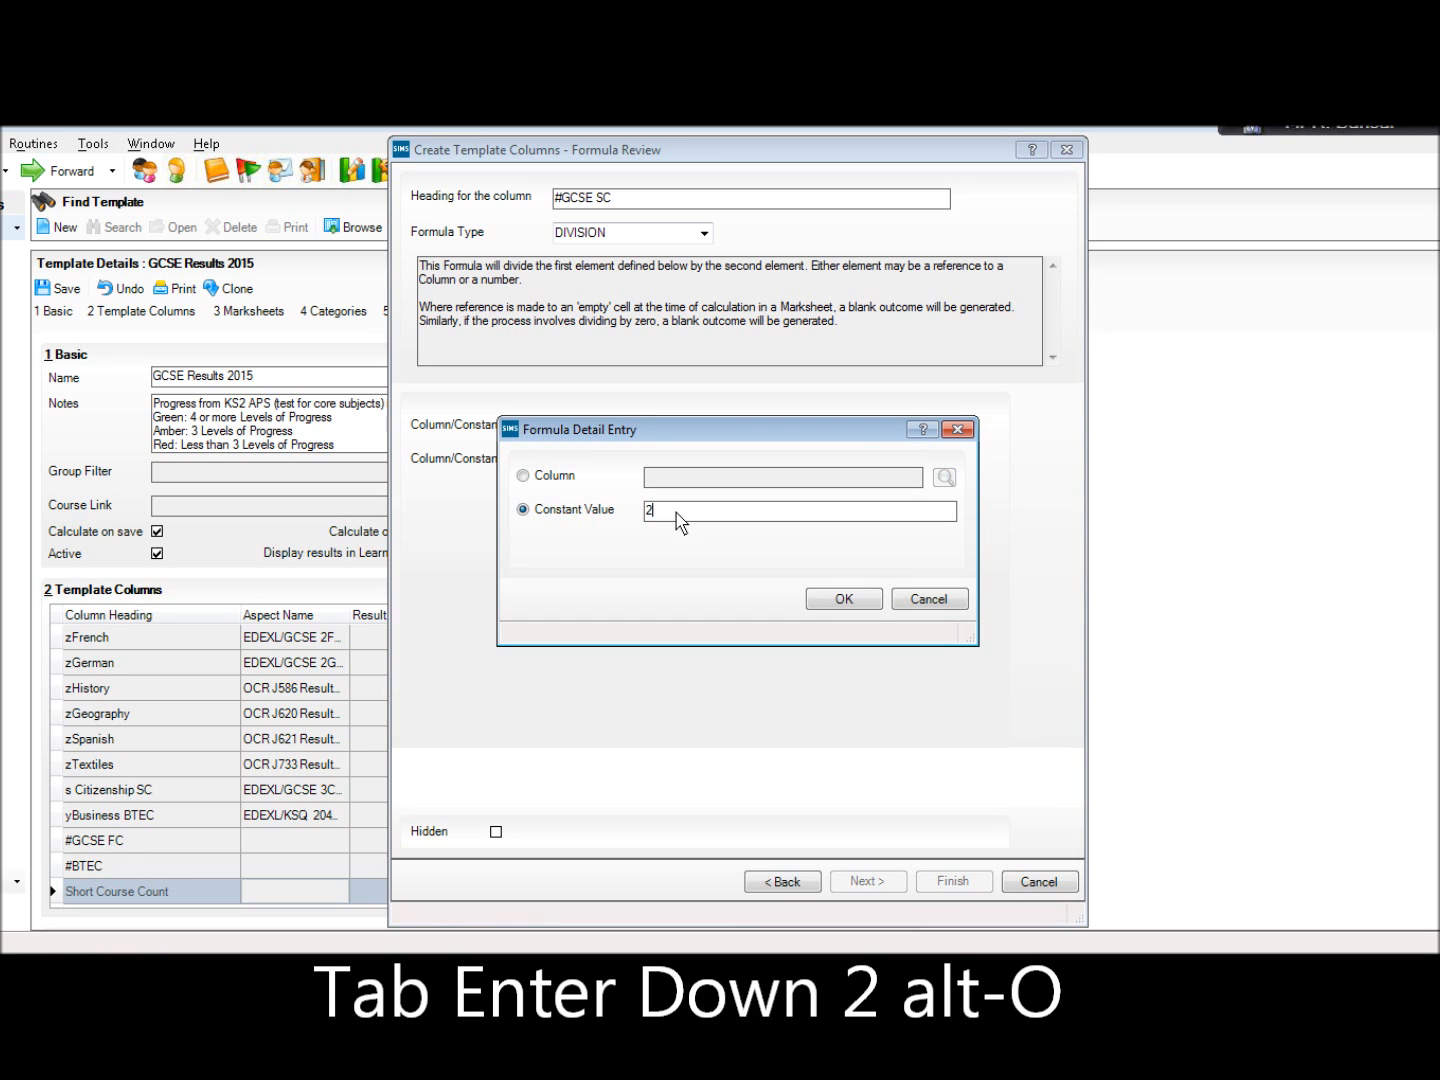
key("alt+o")
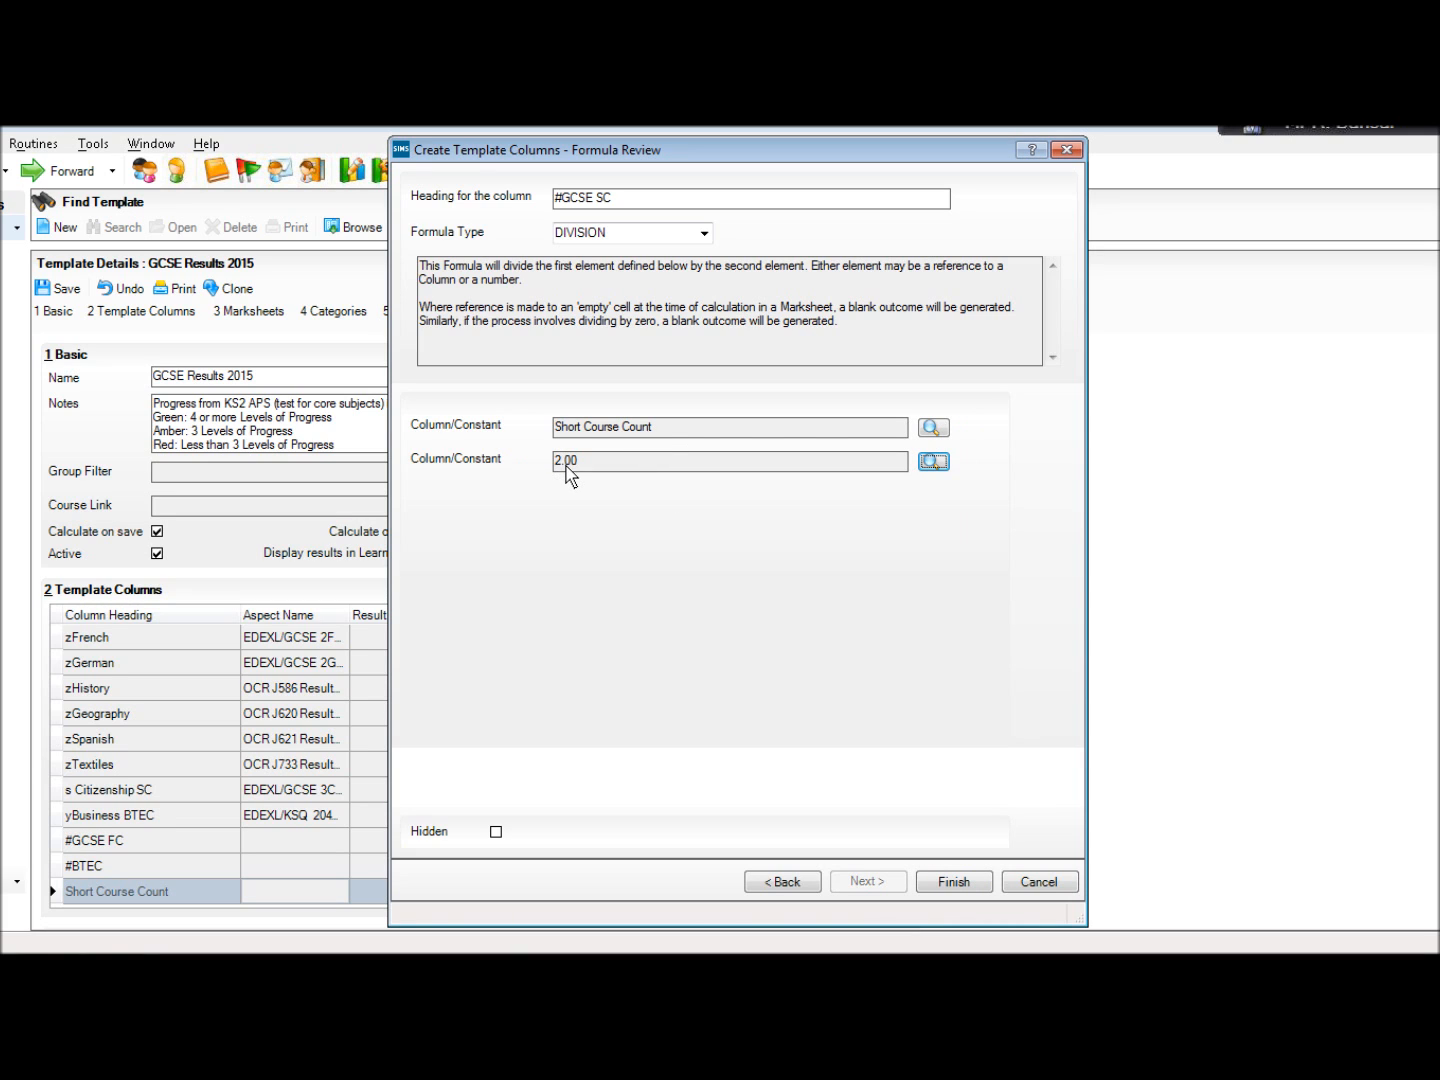
left_click(496, 831)
left_click(950, 884)
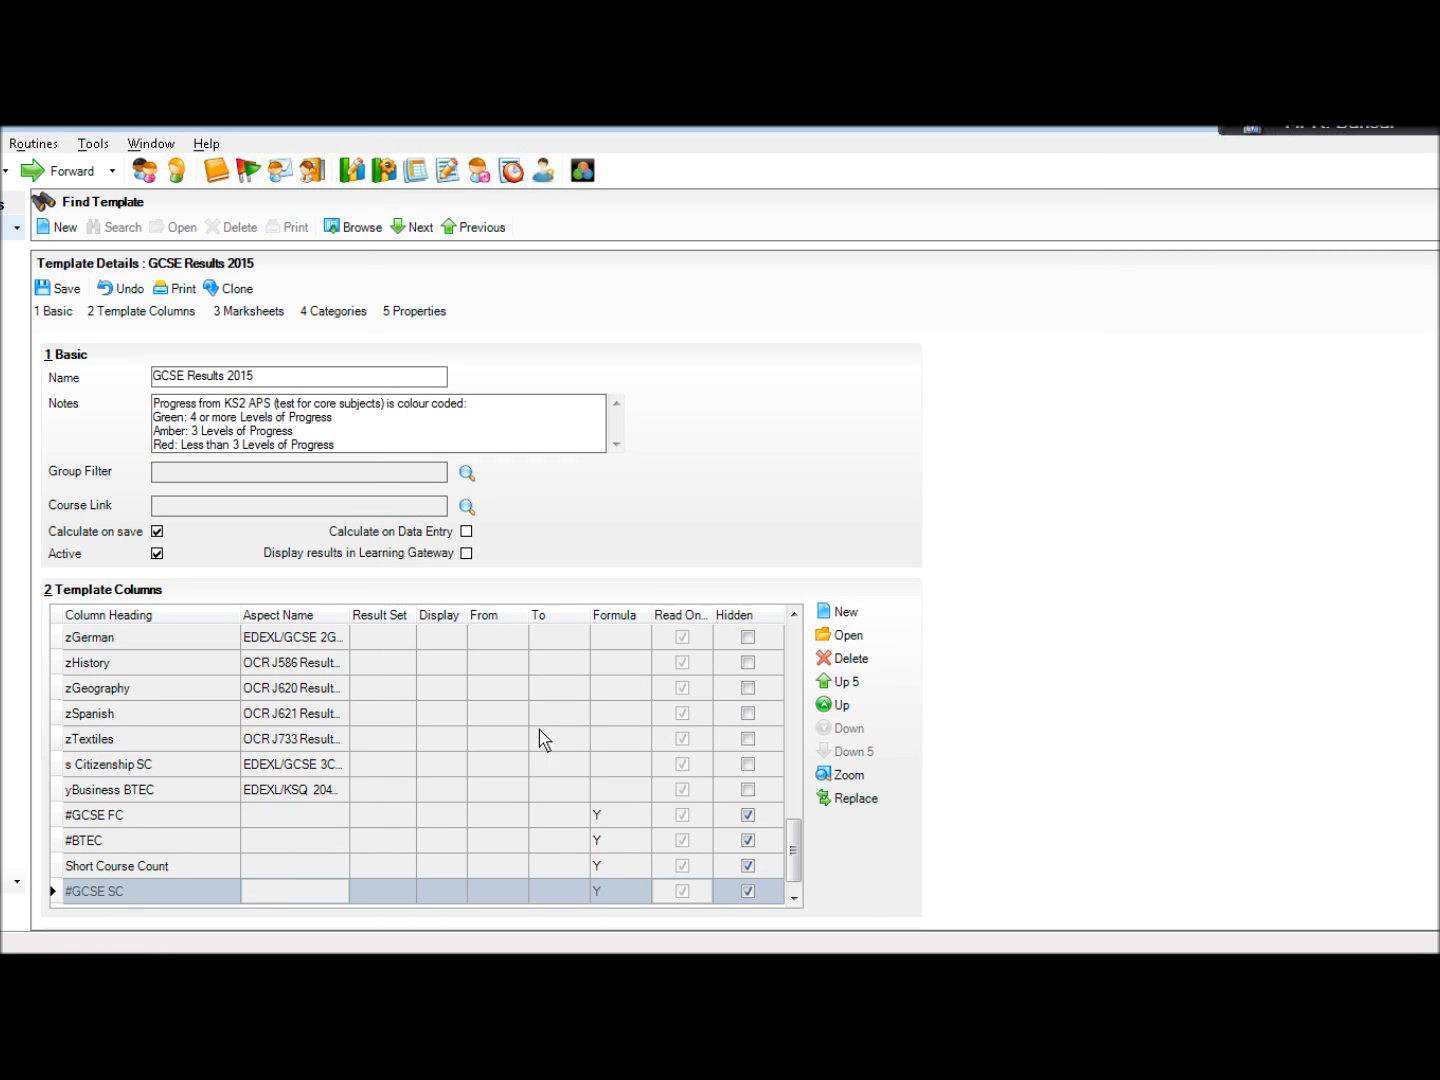
Start a new data entry formula column in the template using the GCSE Result result set
left_click(842, 614)
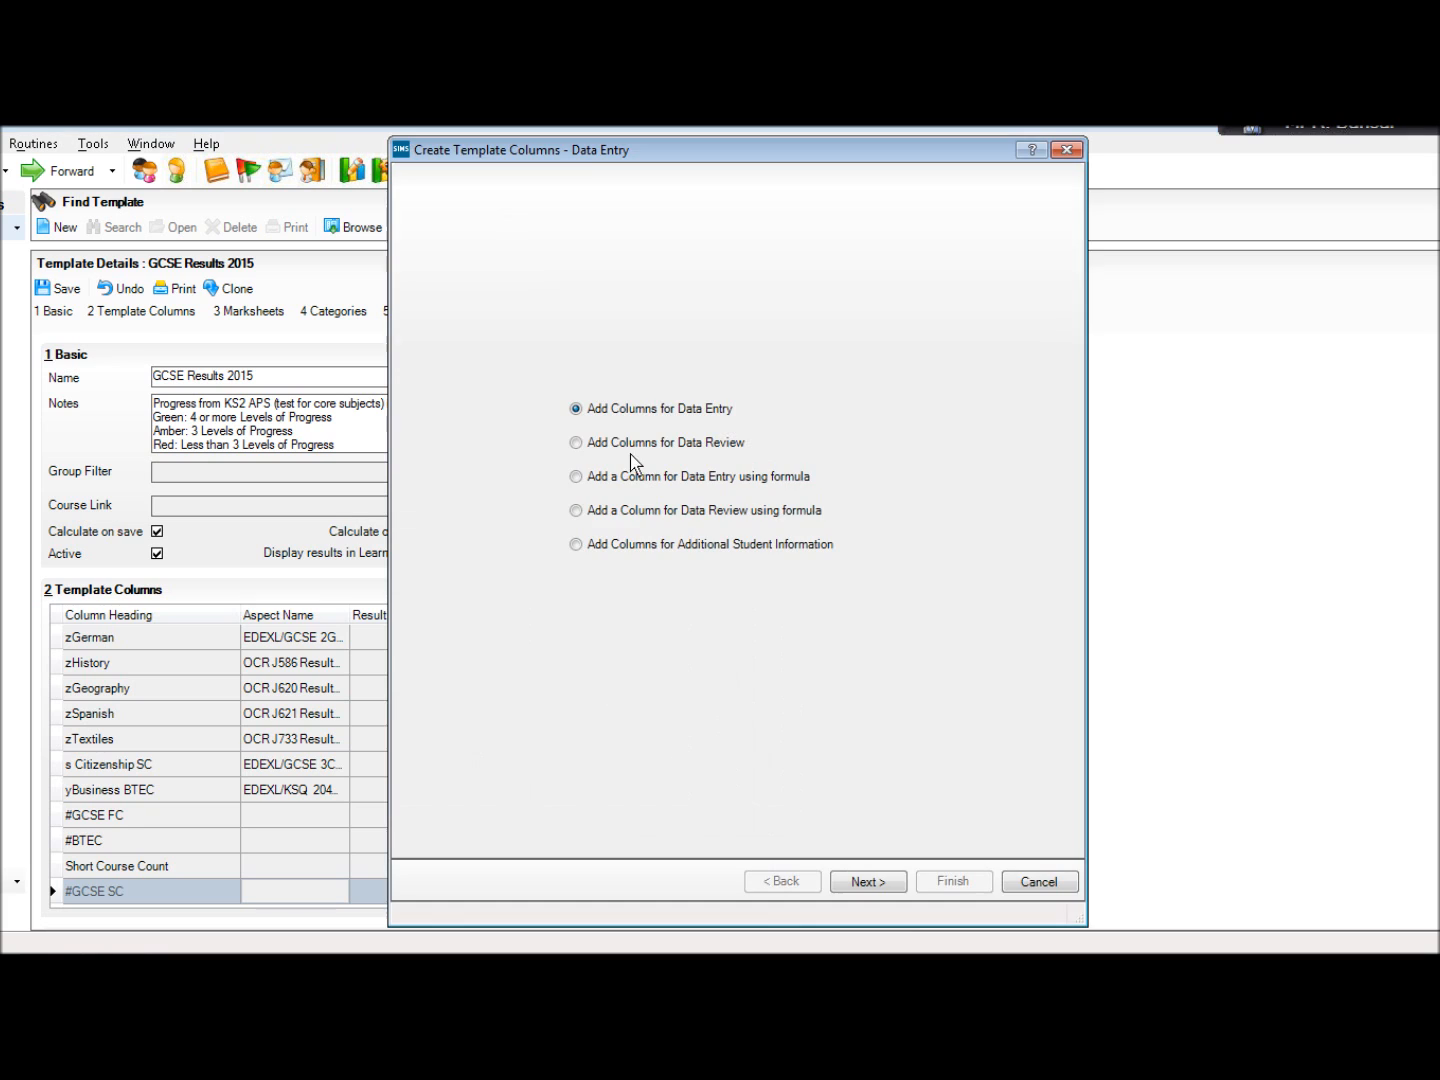
left_click(626, 484)
key("Return")
key("Return")
type("g")
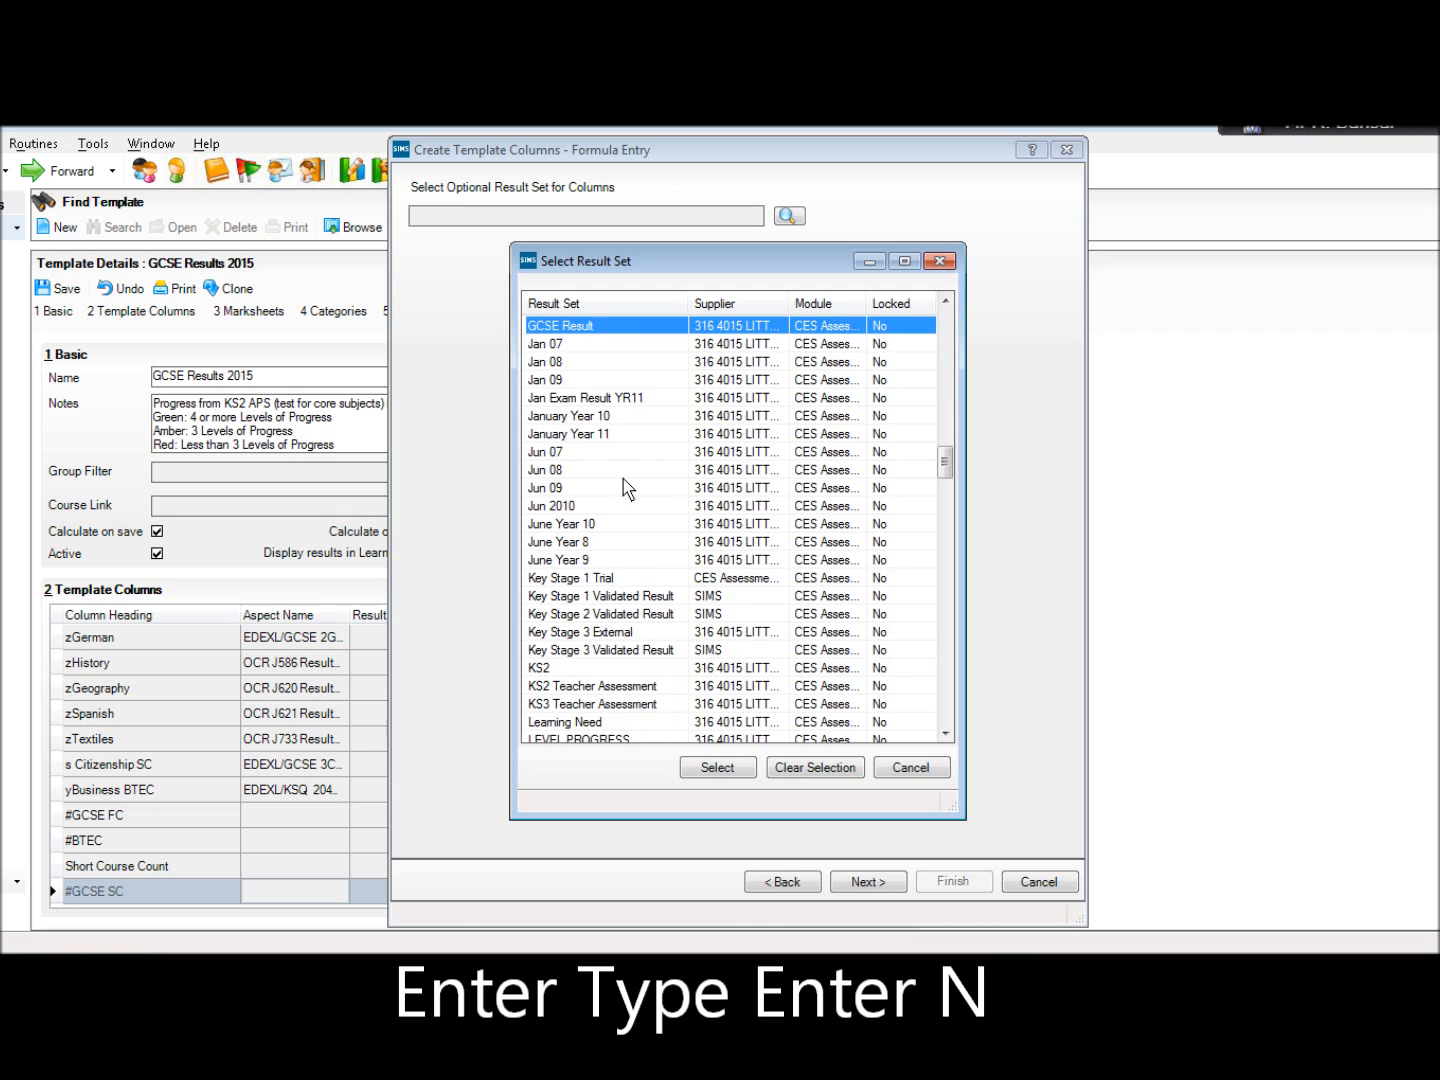
key("Return")
key("n")
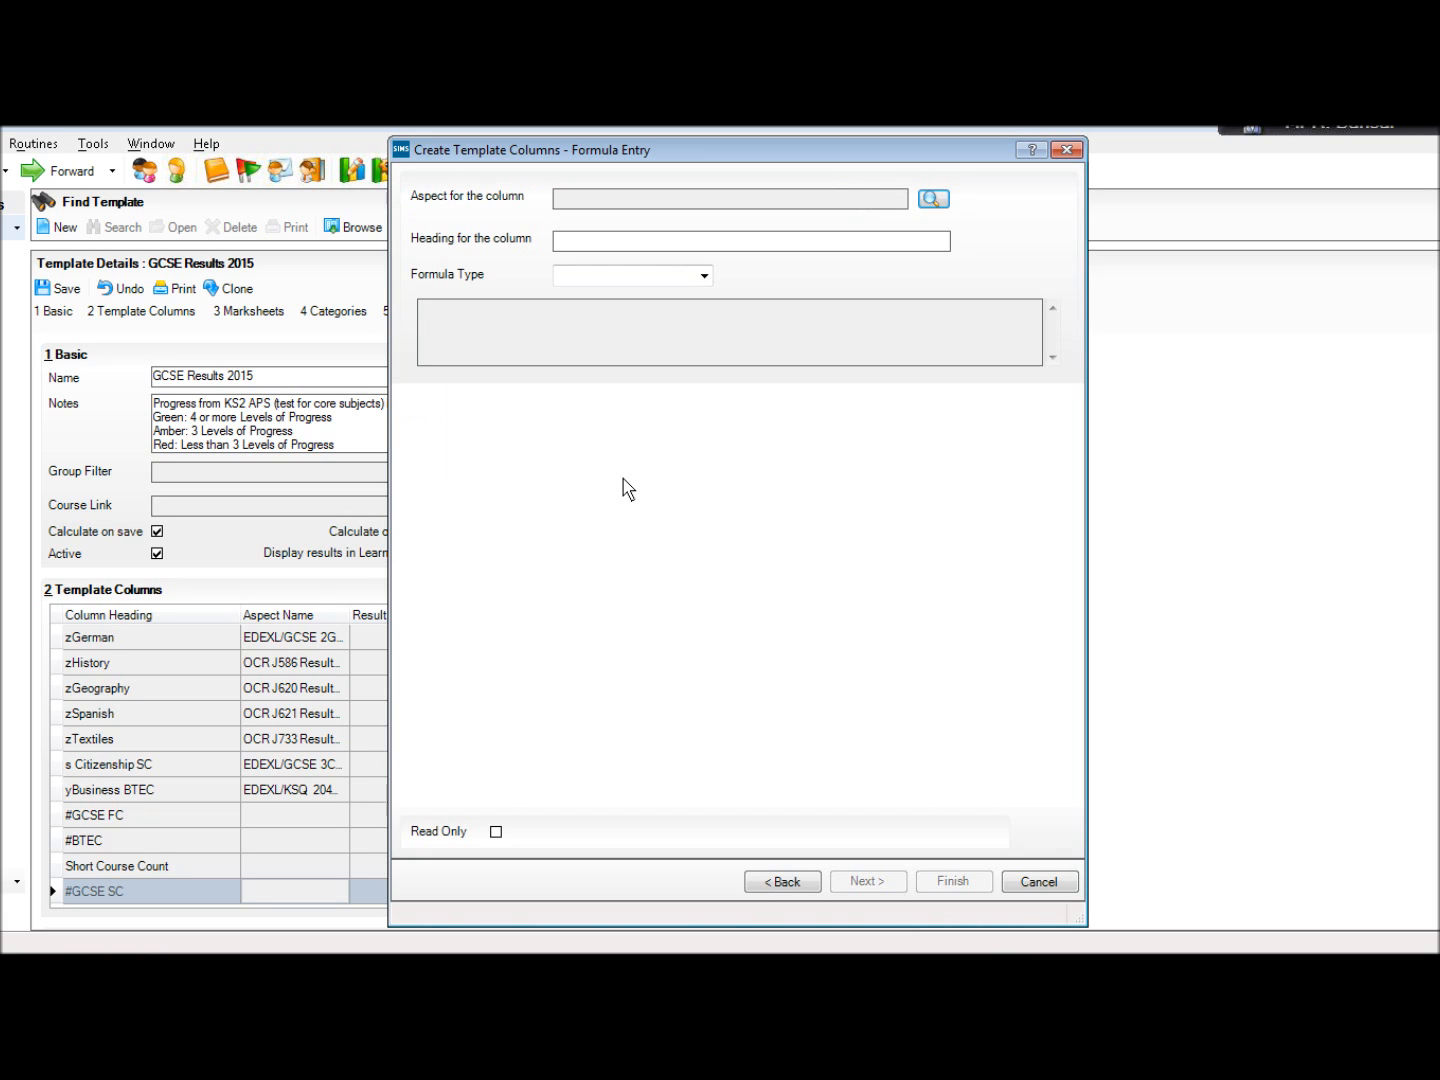
Assign the # GCSE Passes aspect to the new column and set its formula type to SUM
key("space")
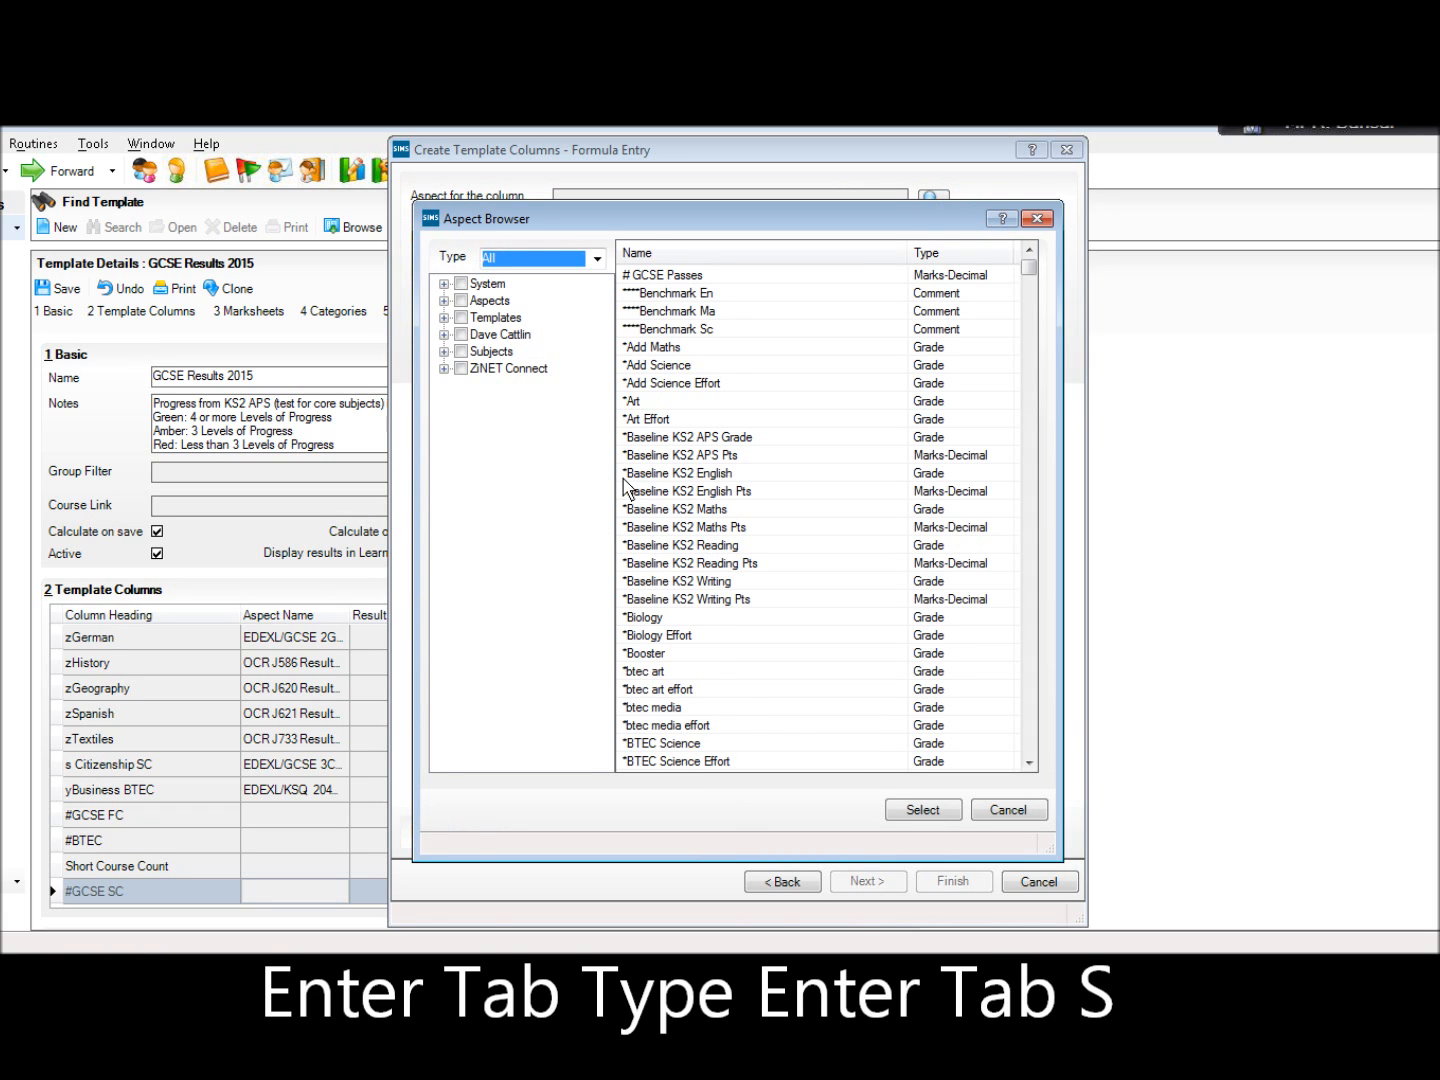
key("Tab")
key("space")
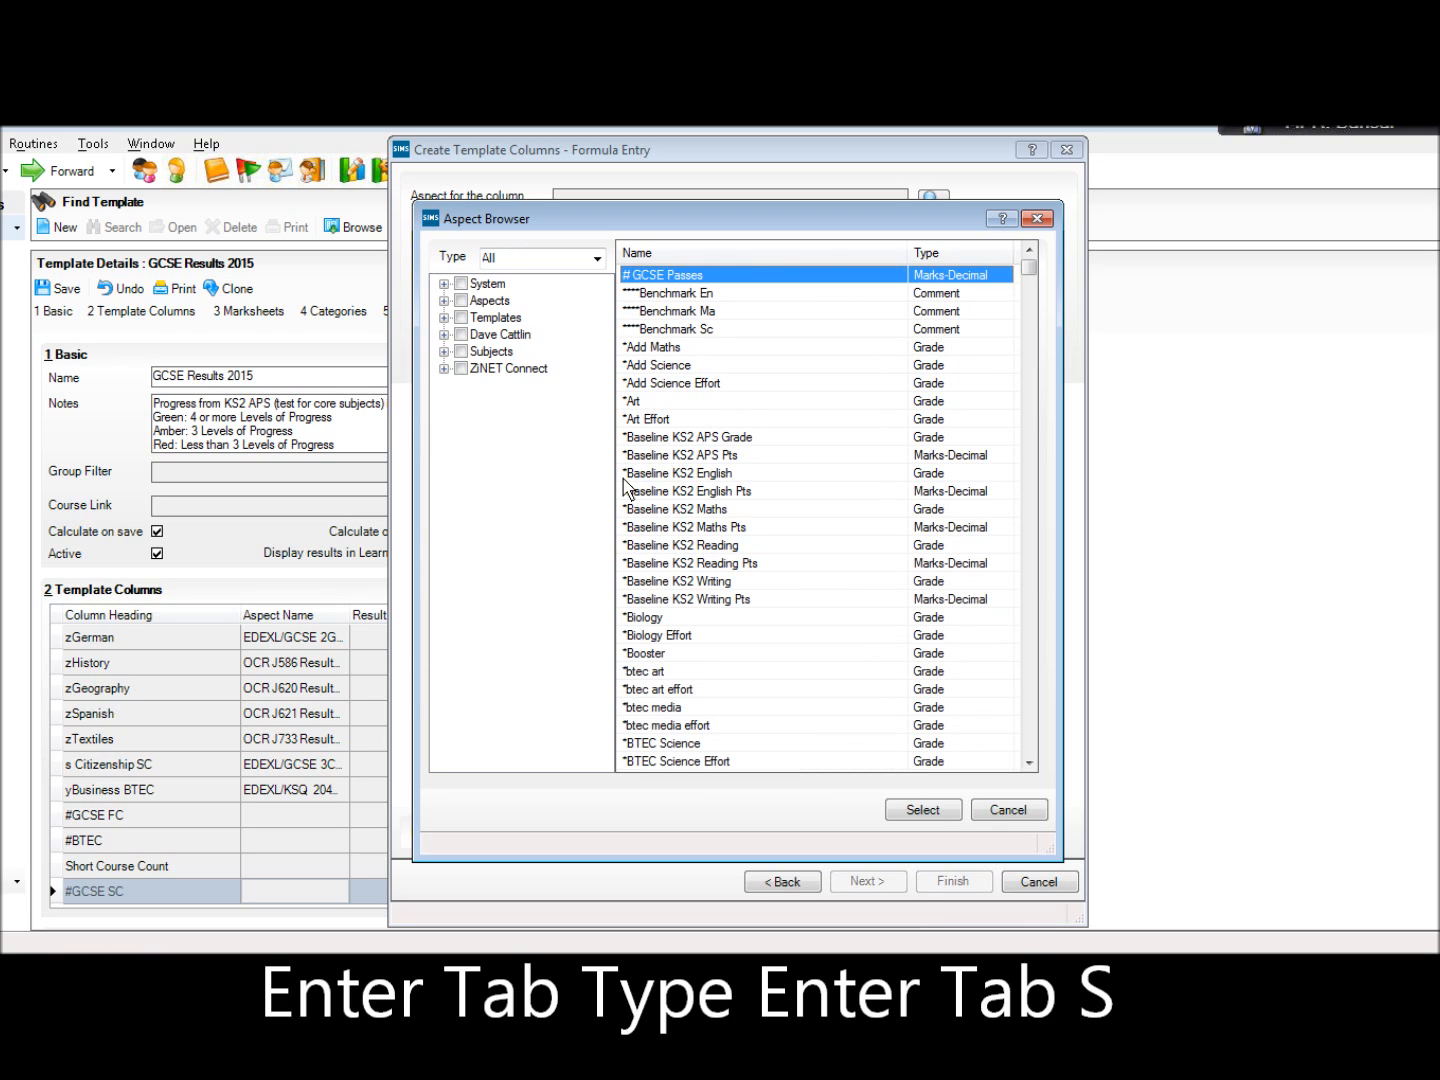
double_click(734, 276)
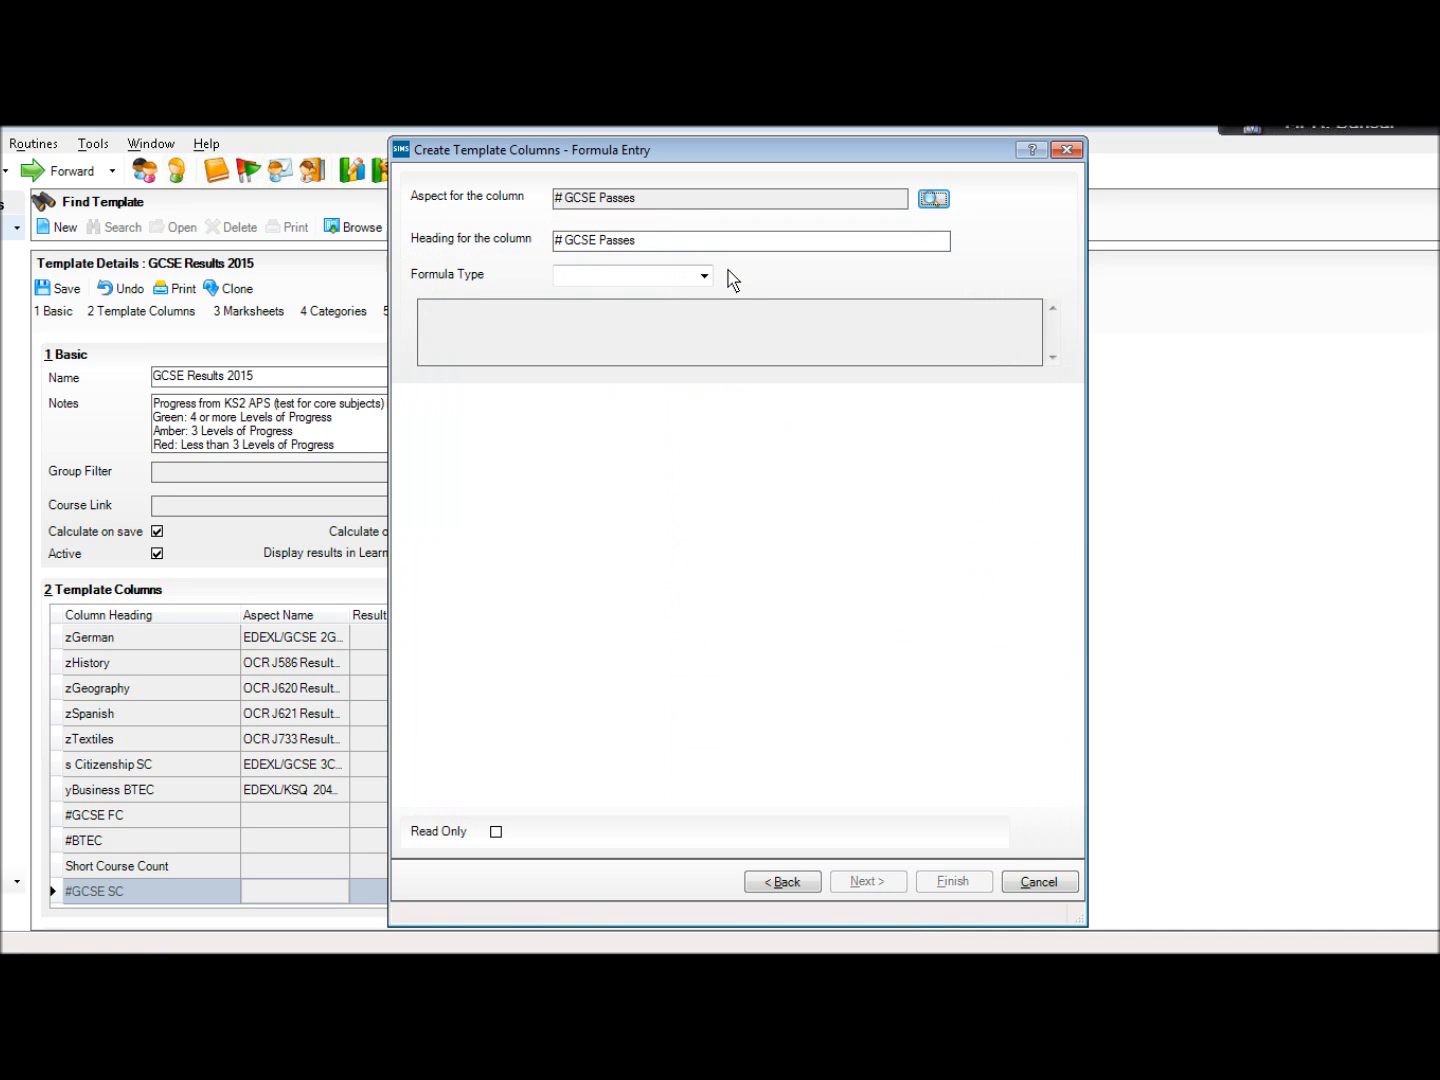
key("Tab")
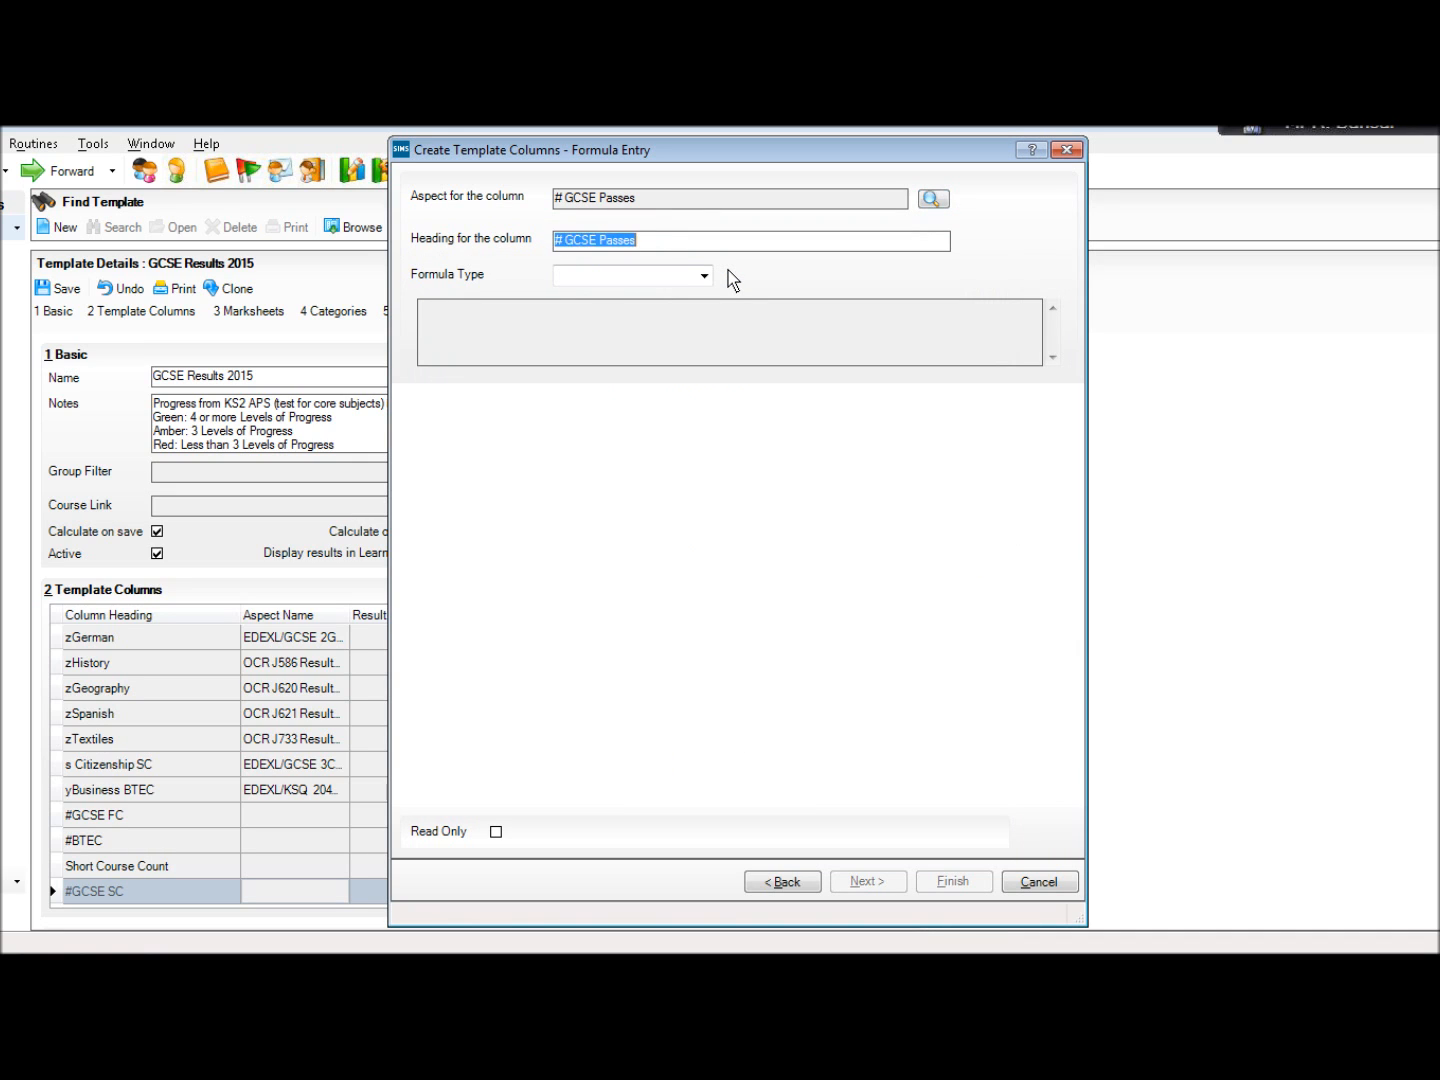
key("Tab")
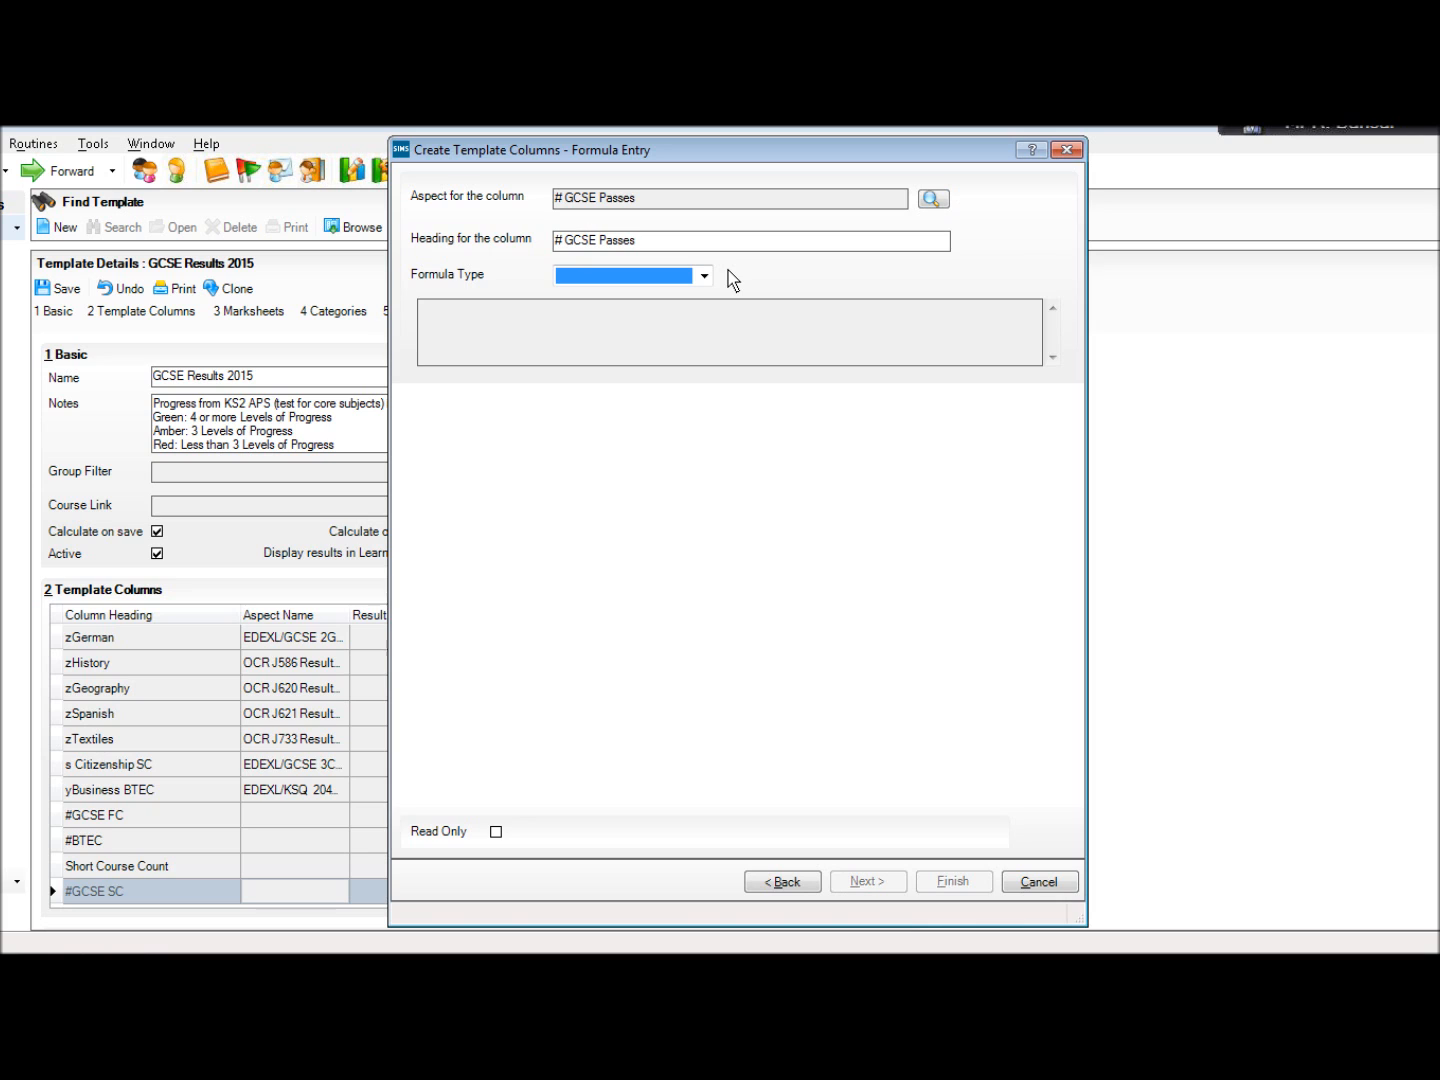
key("s")
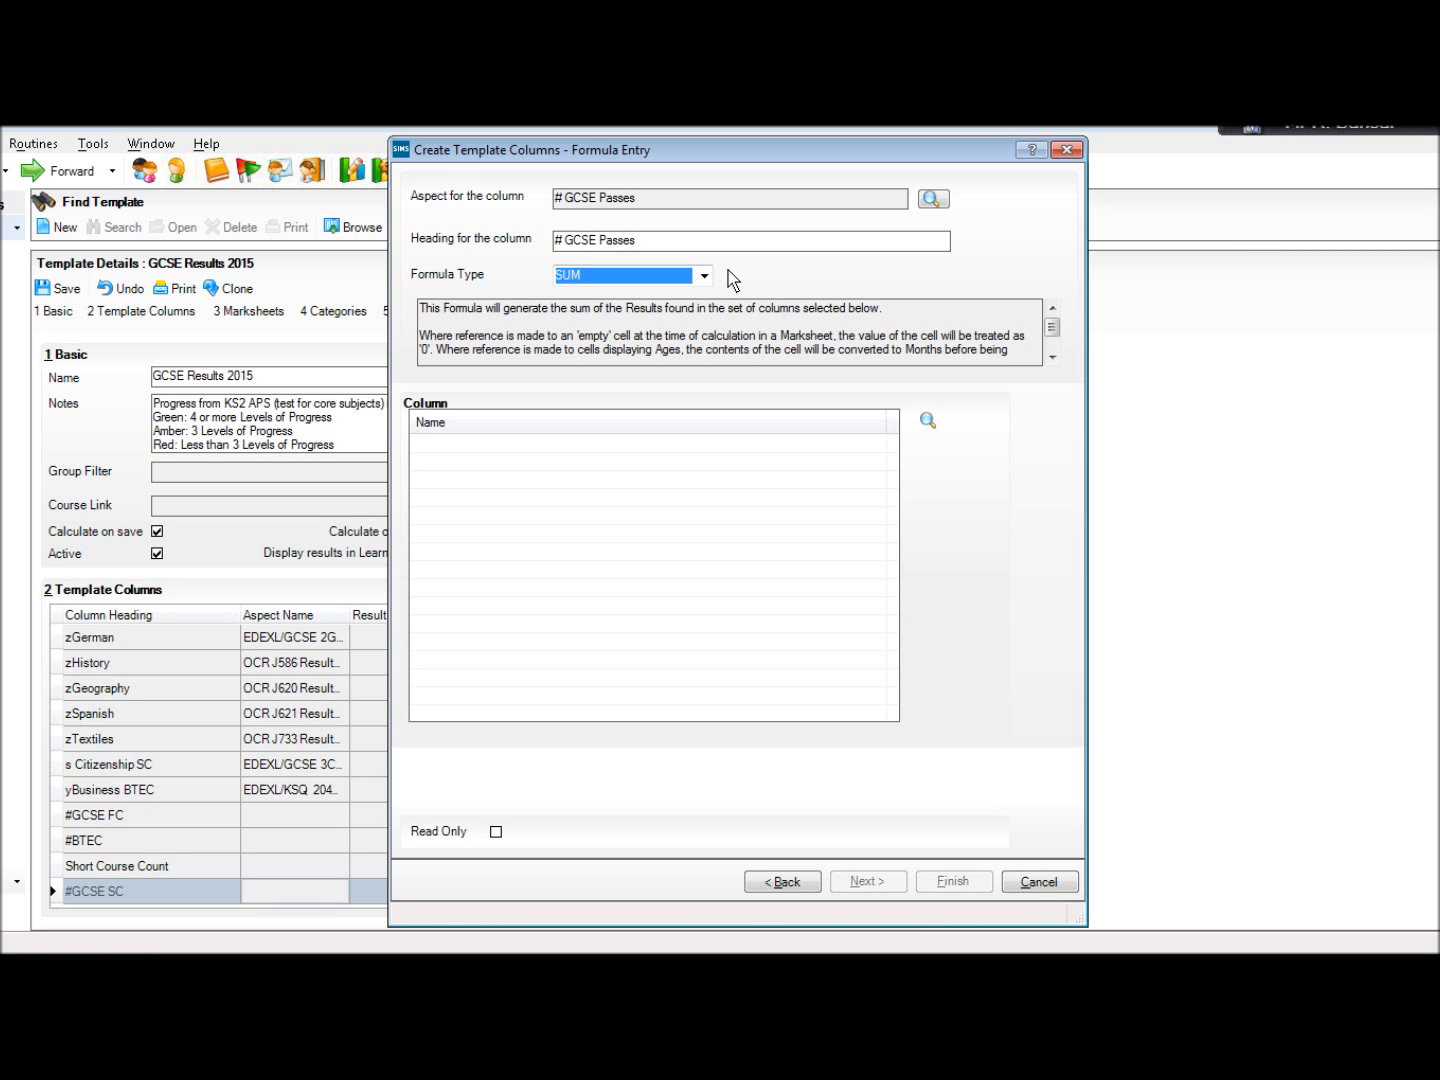
Finish the new column as the sum of the #BTEC, #GCSE FC and #GCSE SC columns, and save the template
left_click(929, 422)
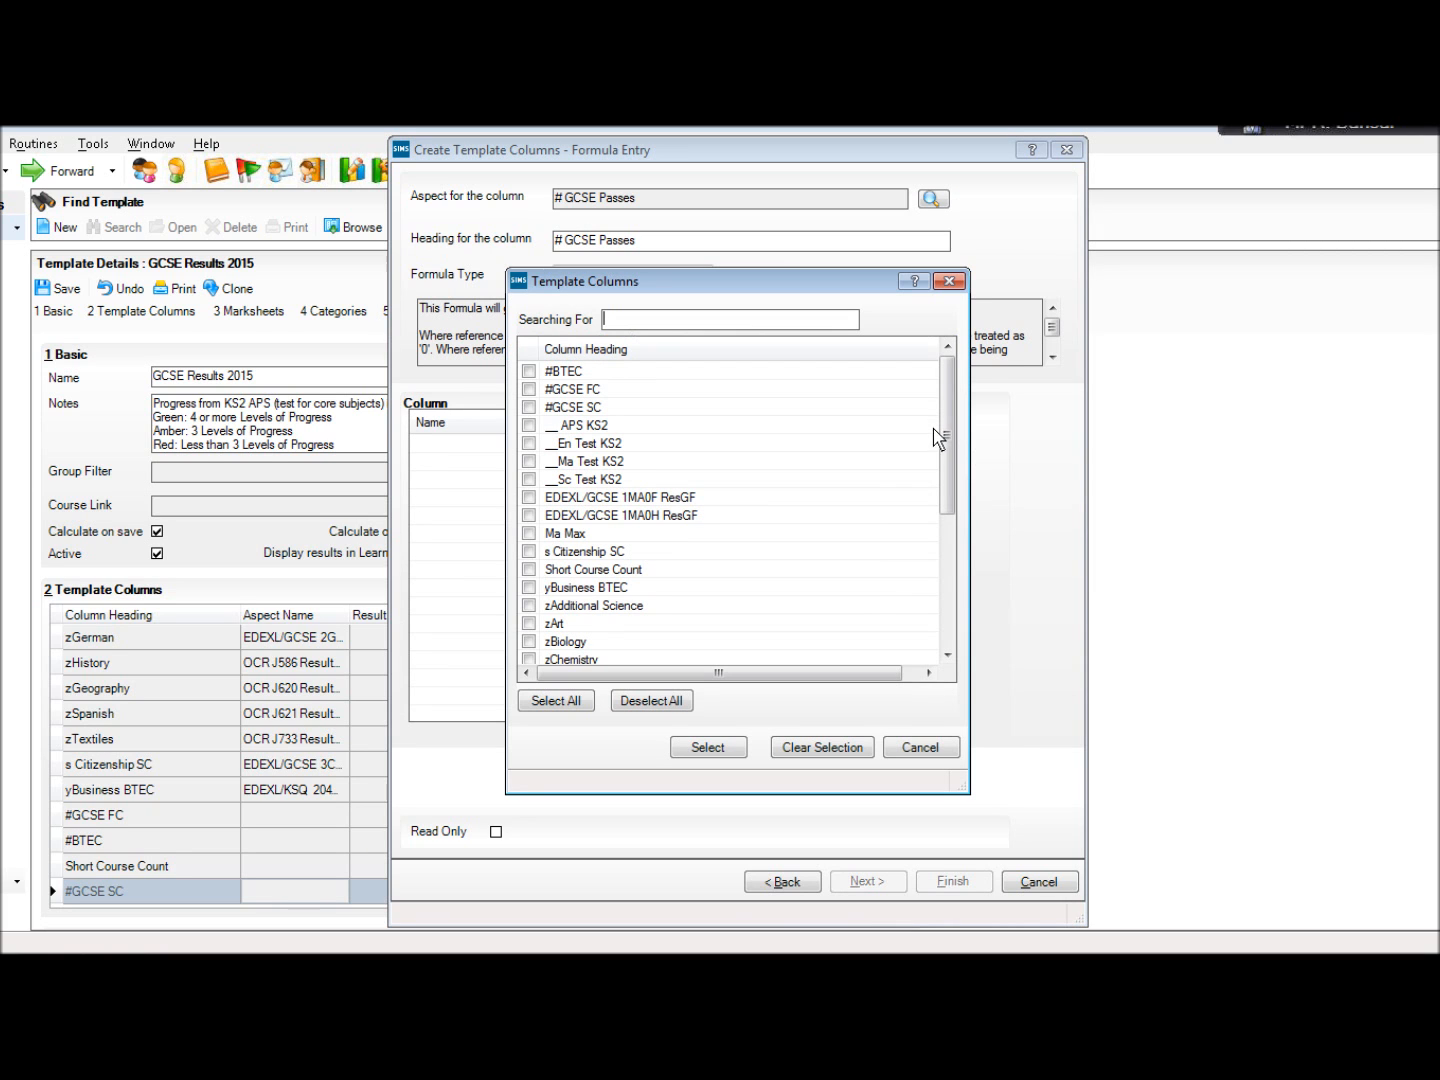
left_click(613, 374)
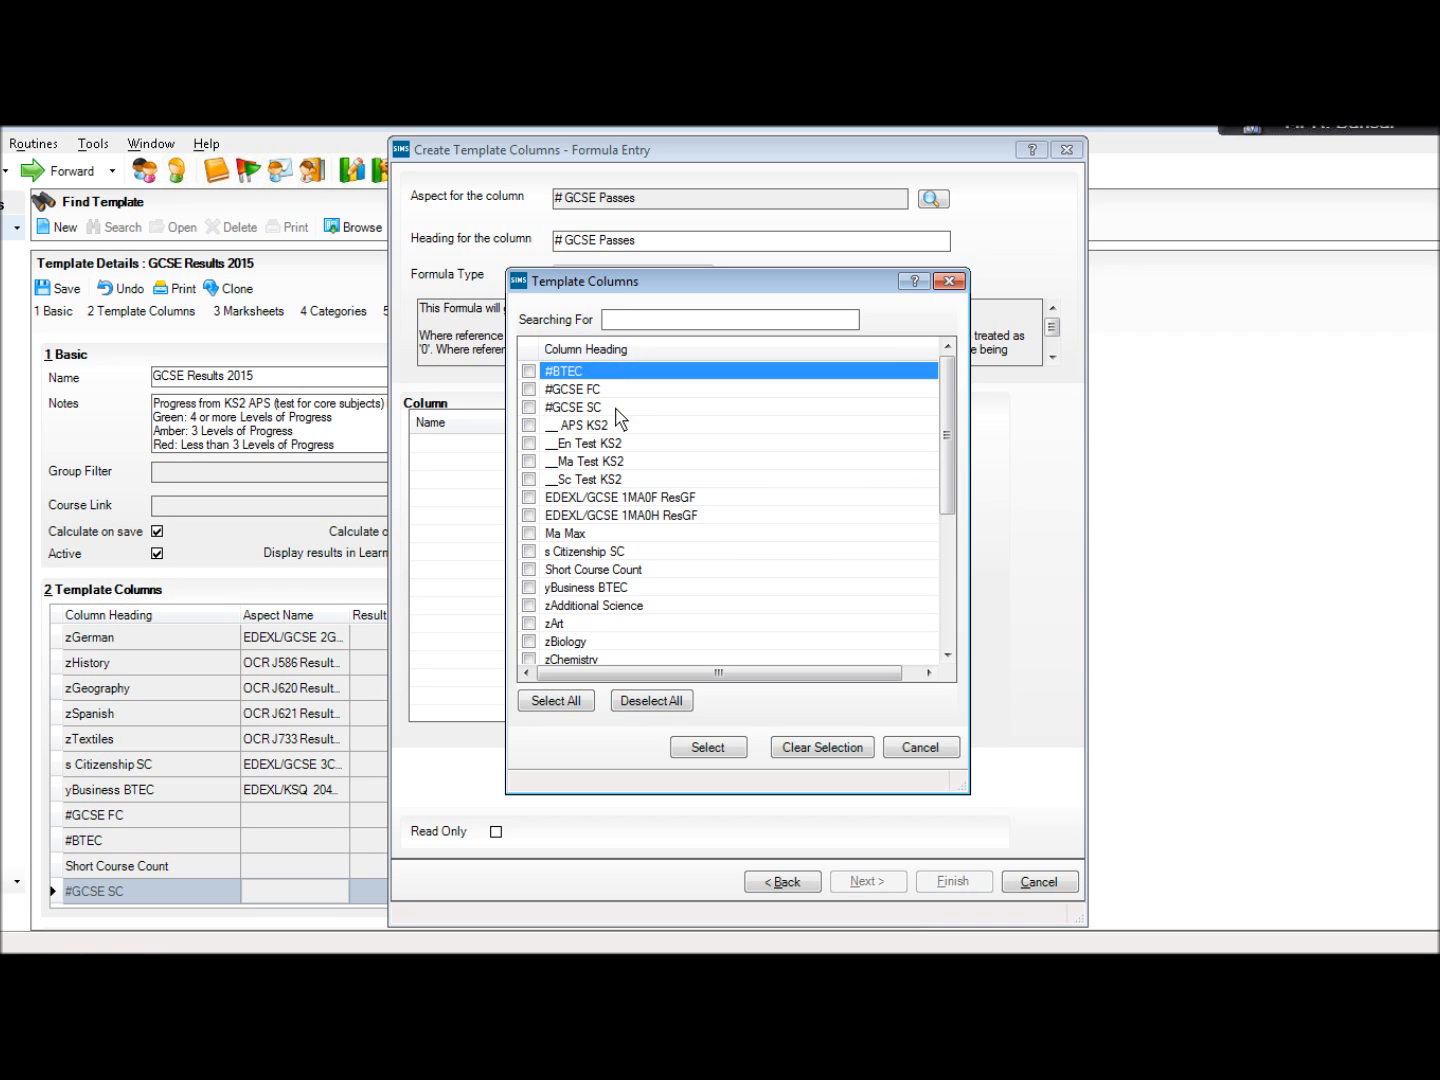
left_click(616, 409, "shift")
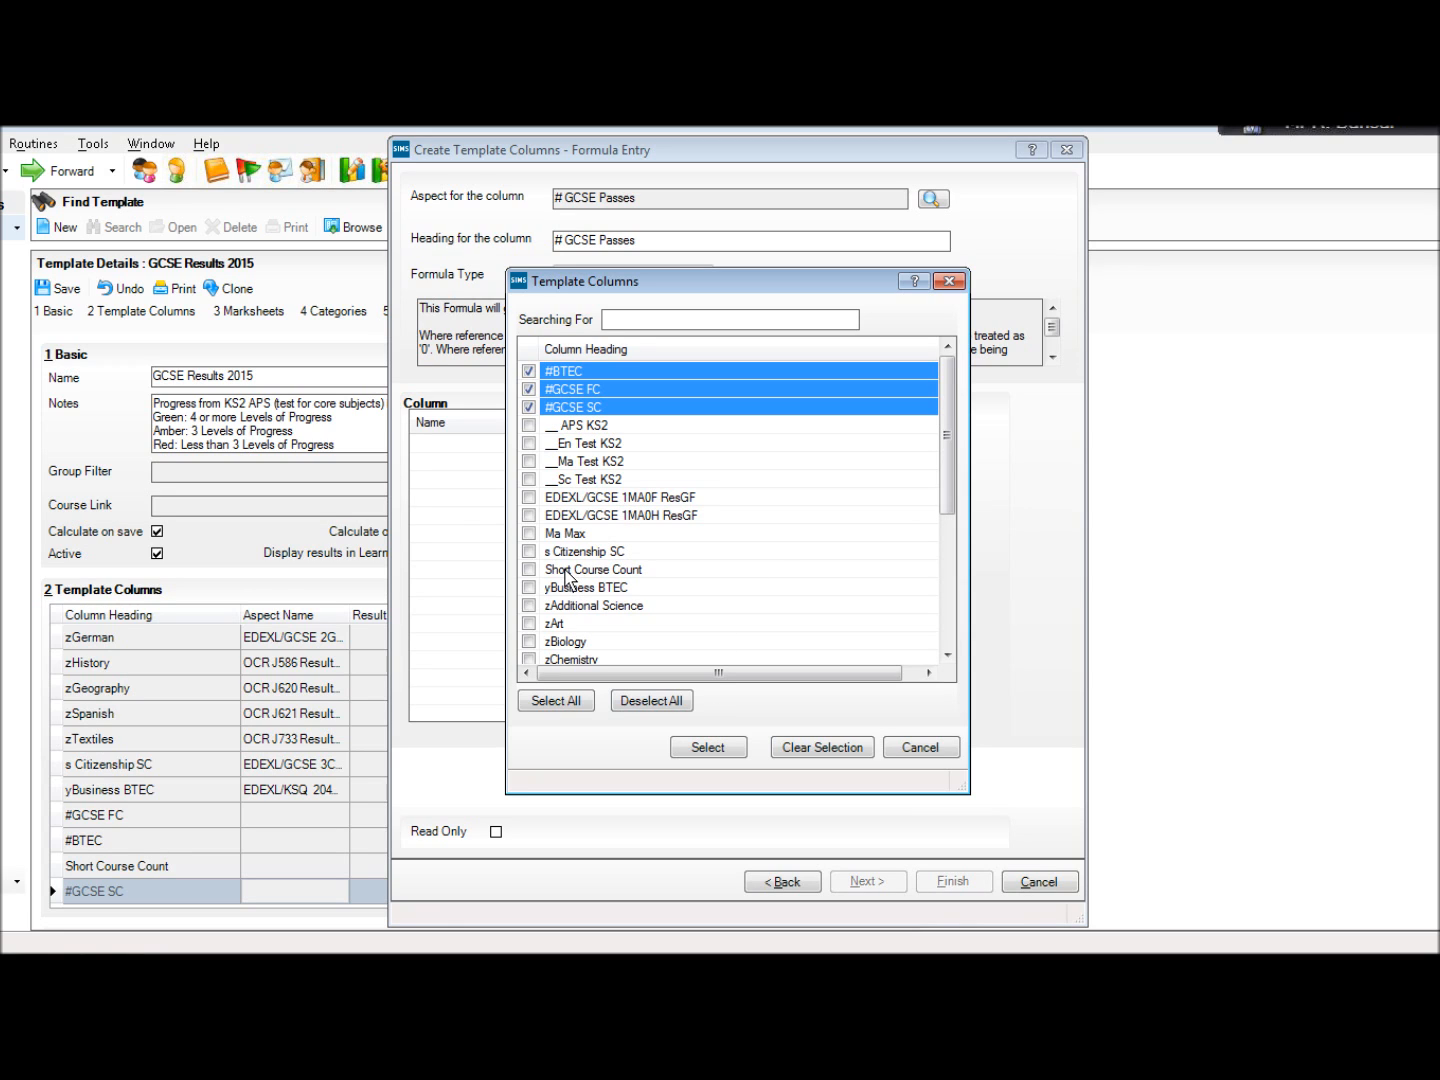
left_click(709, 749)
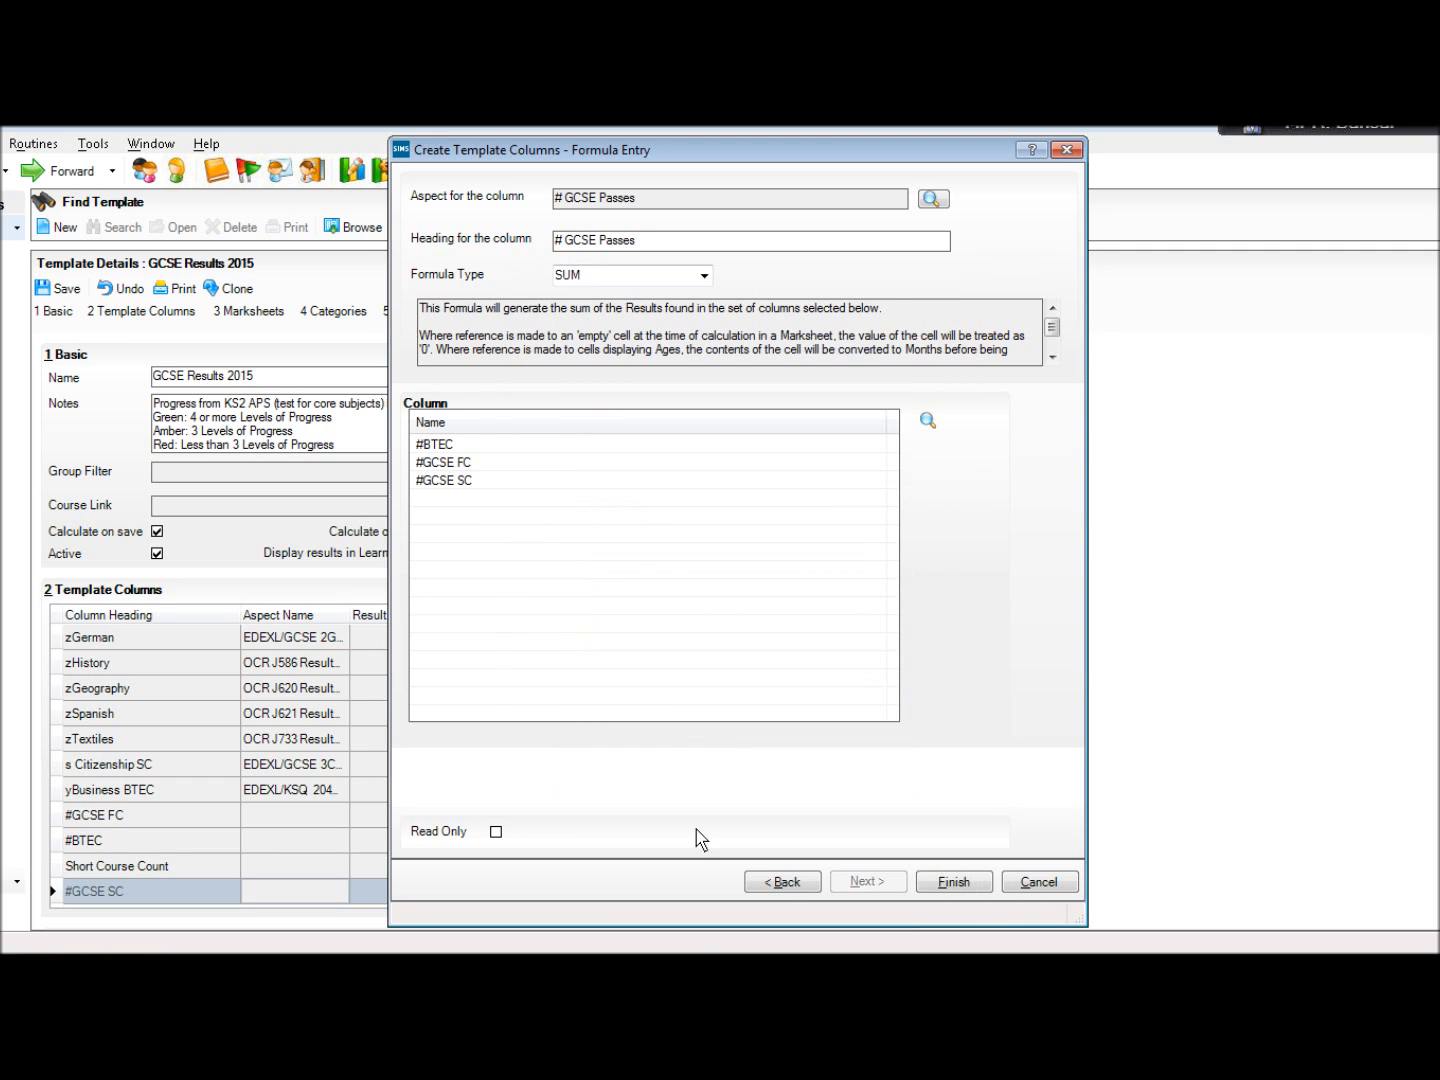
left_click(955, 882)
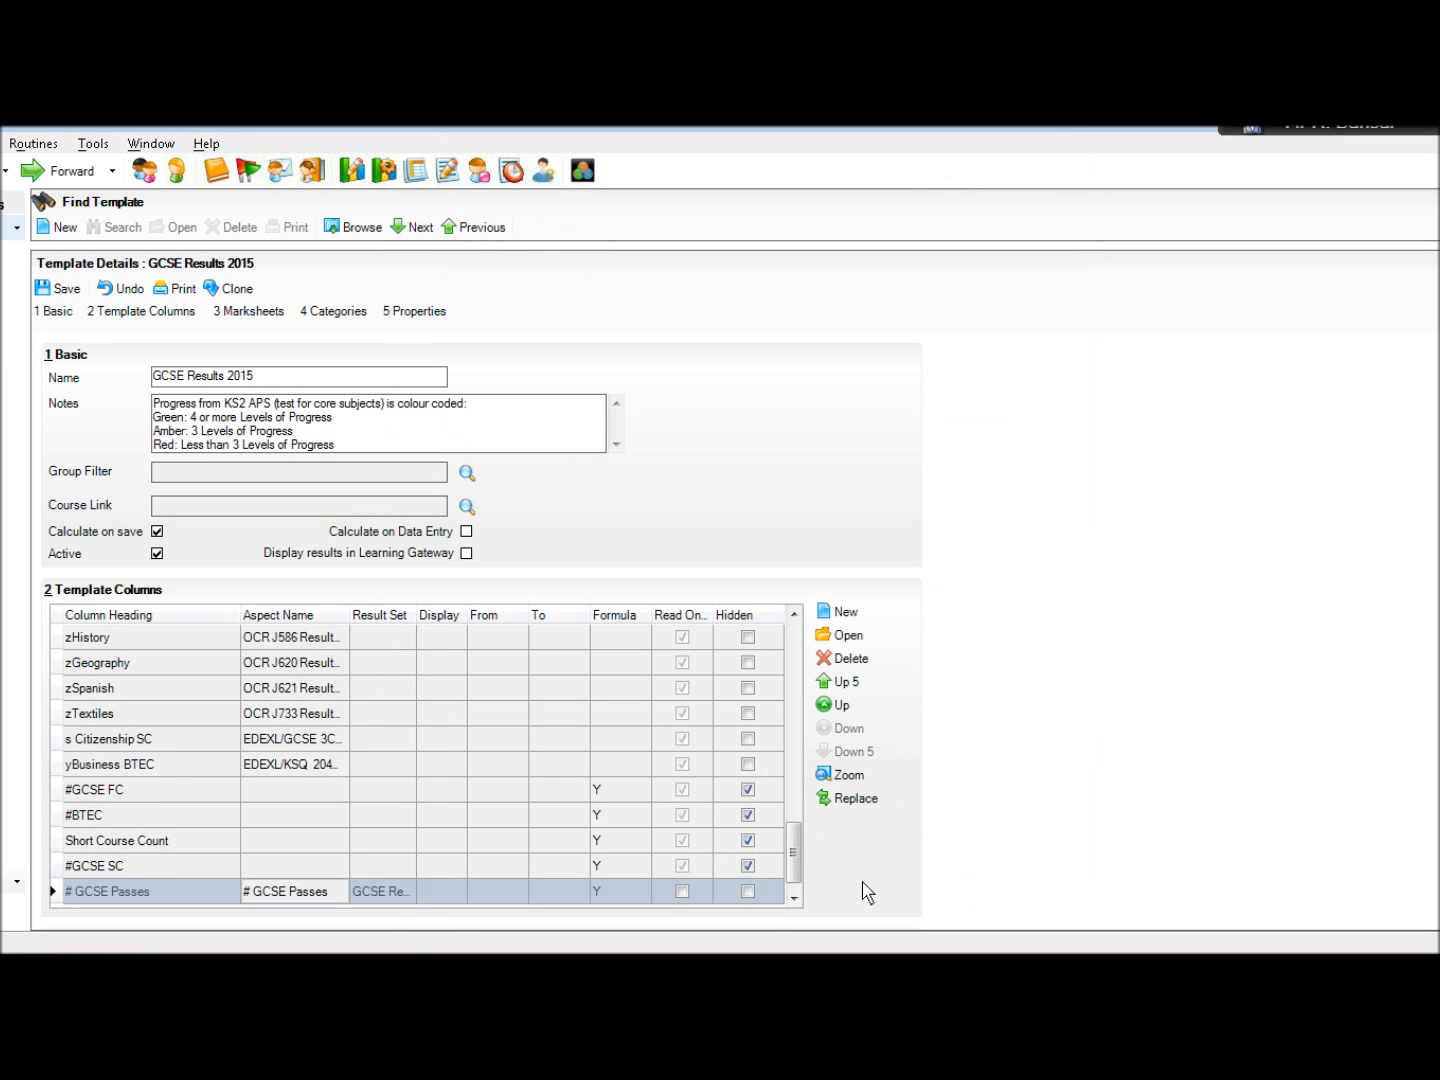
left_click(67, 293)
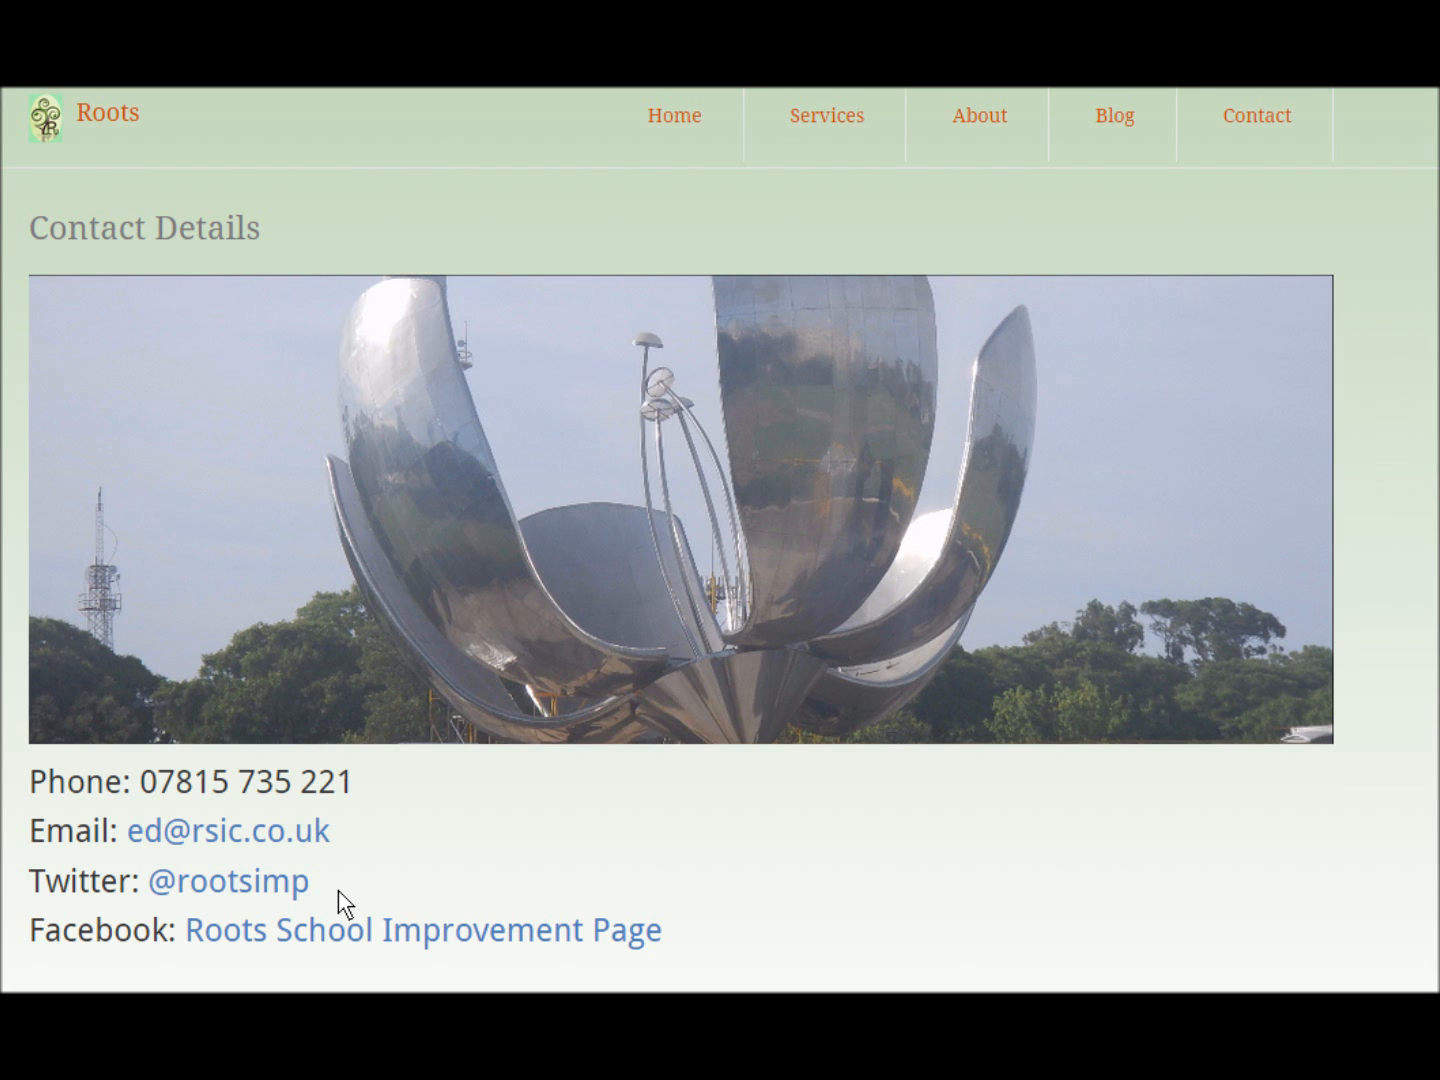